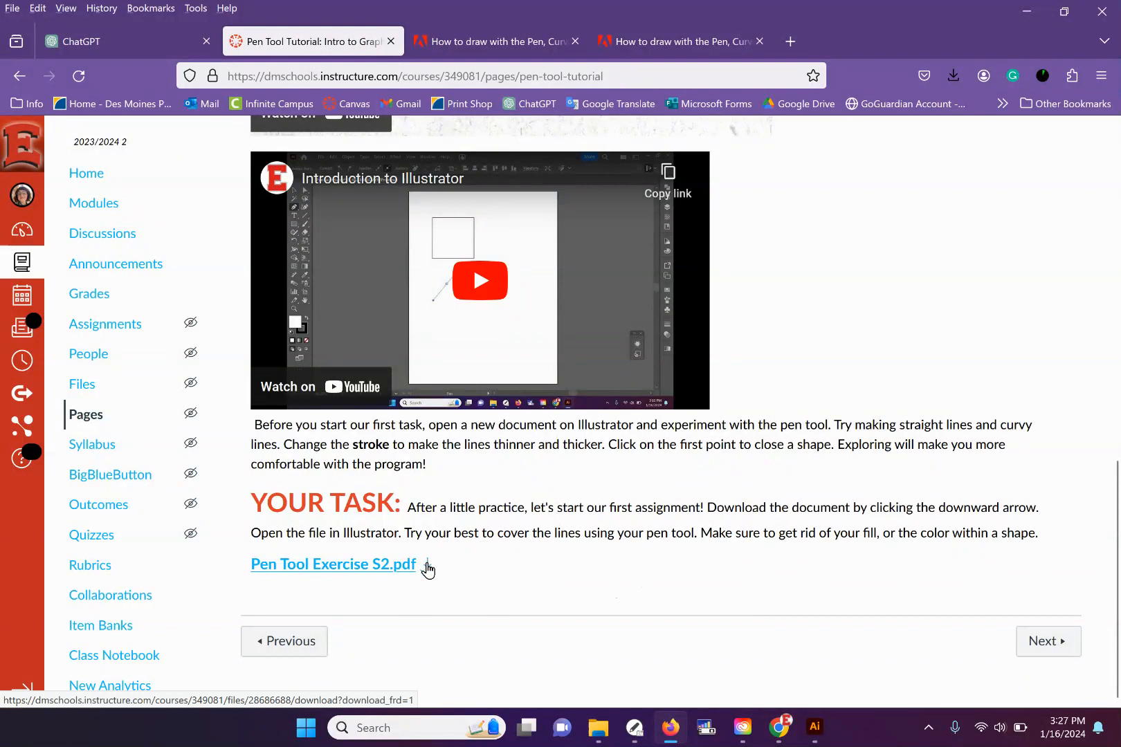
- Download the Pen Tool Exercise S2.pdf worksheet from the course page
{"action": "left_click", "coordinate": [429, 571]}
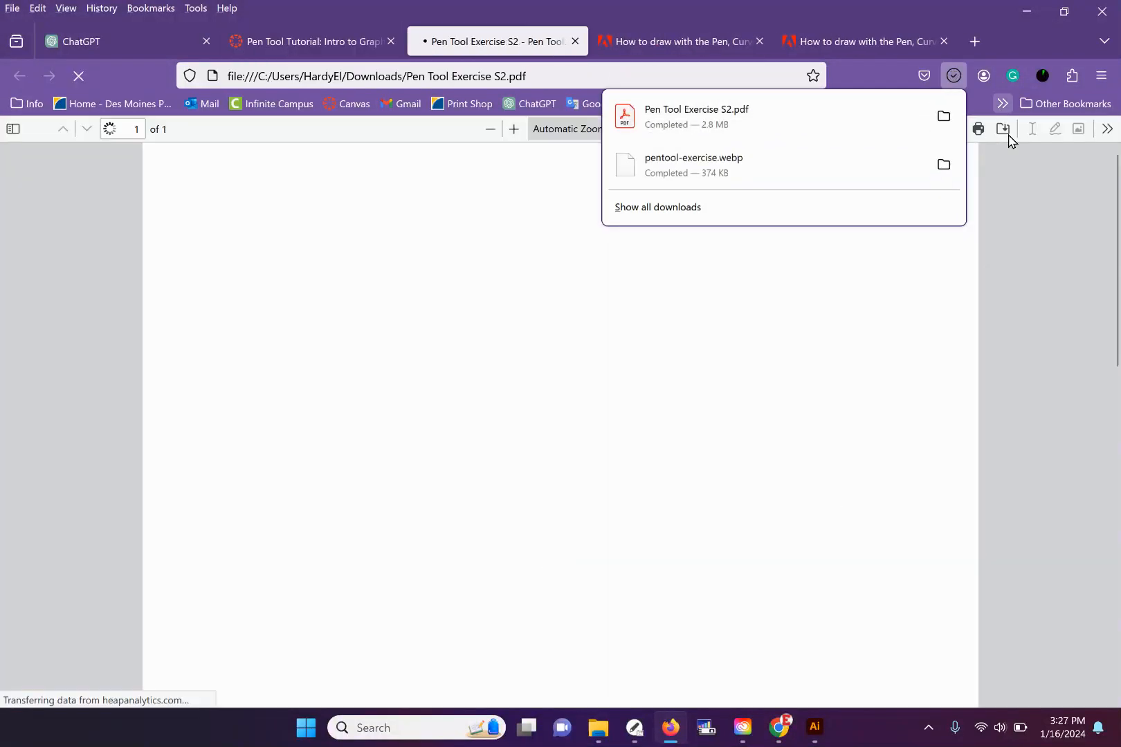
{"action": "left_click", "coordinate": [1039, 342]}
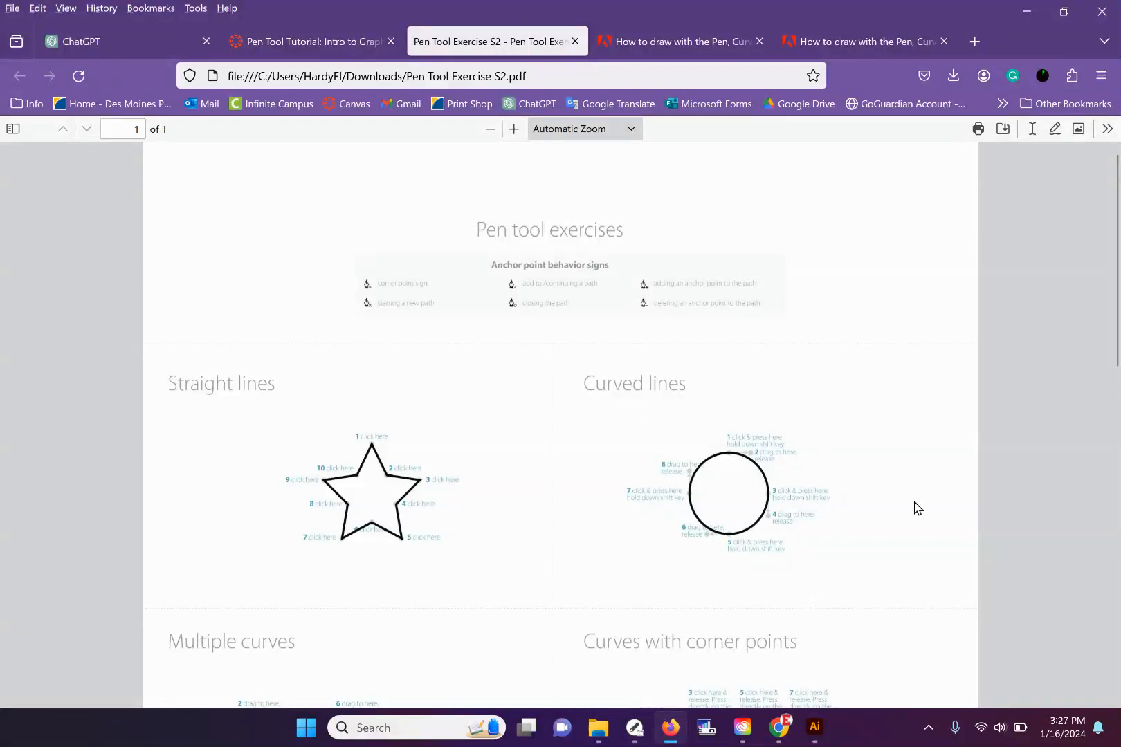
- Switch to Adobe Illustrator and open Pen Tool Exercise S2 from the Downloads folder
{"action": "mouse_move", "coordinate": [814, 733]}
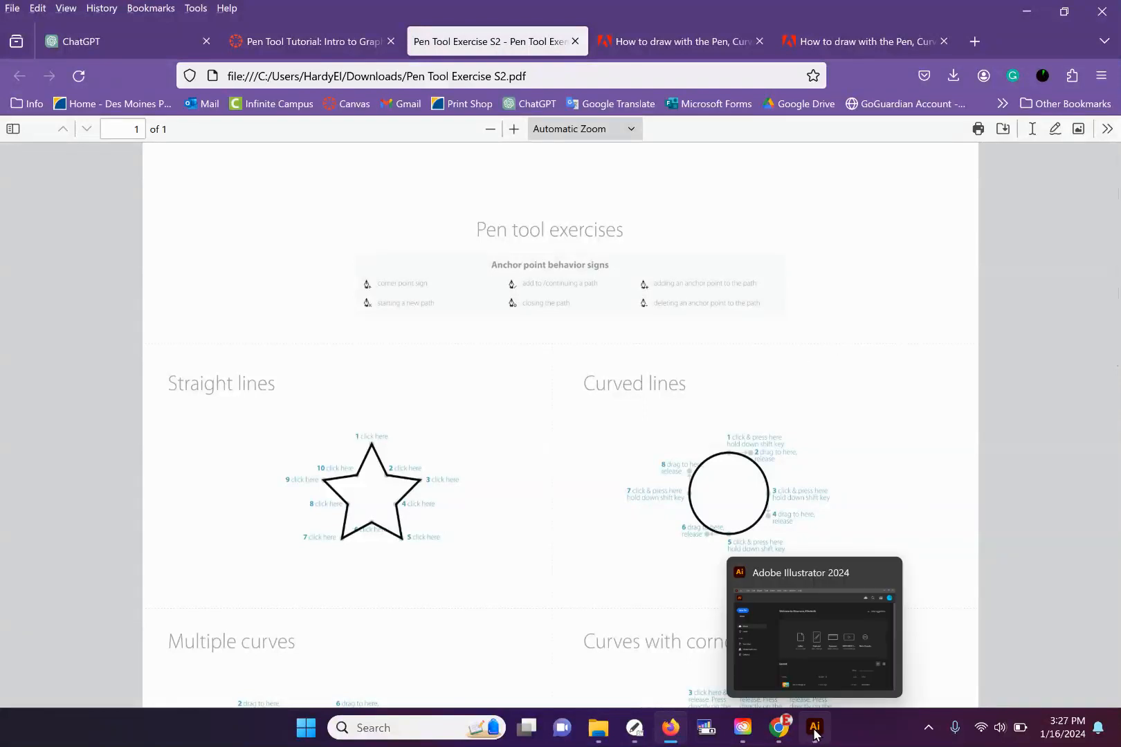
{"action": "left_click", "coordinate": [815, 734]}
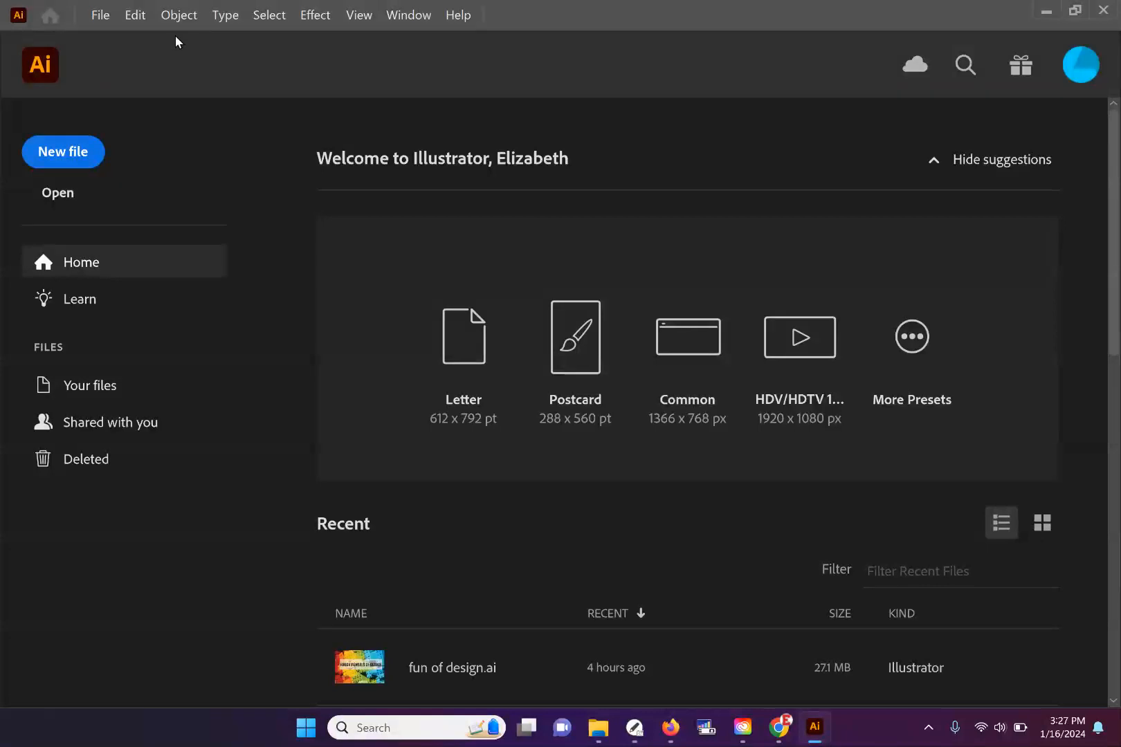
{"action": "left_click", "coordinate": [100, 15]}
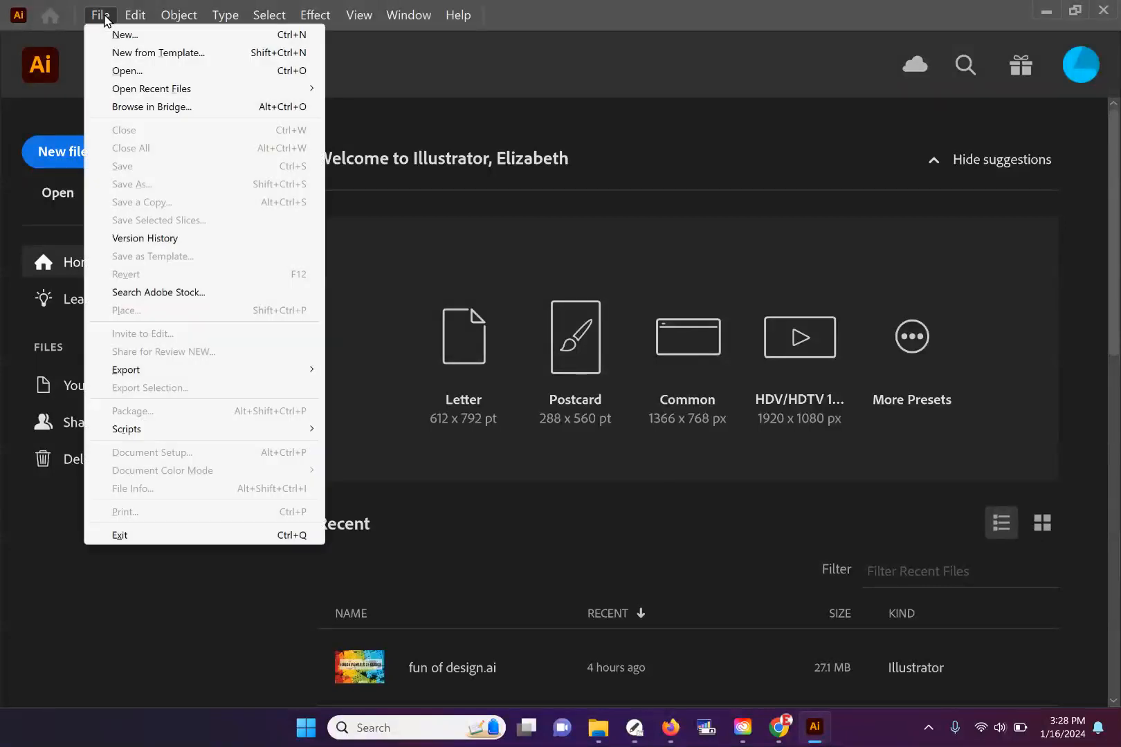
{"action": "left_click", "coordinate": [128, 71]}
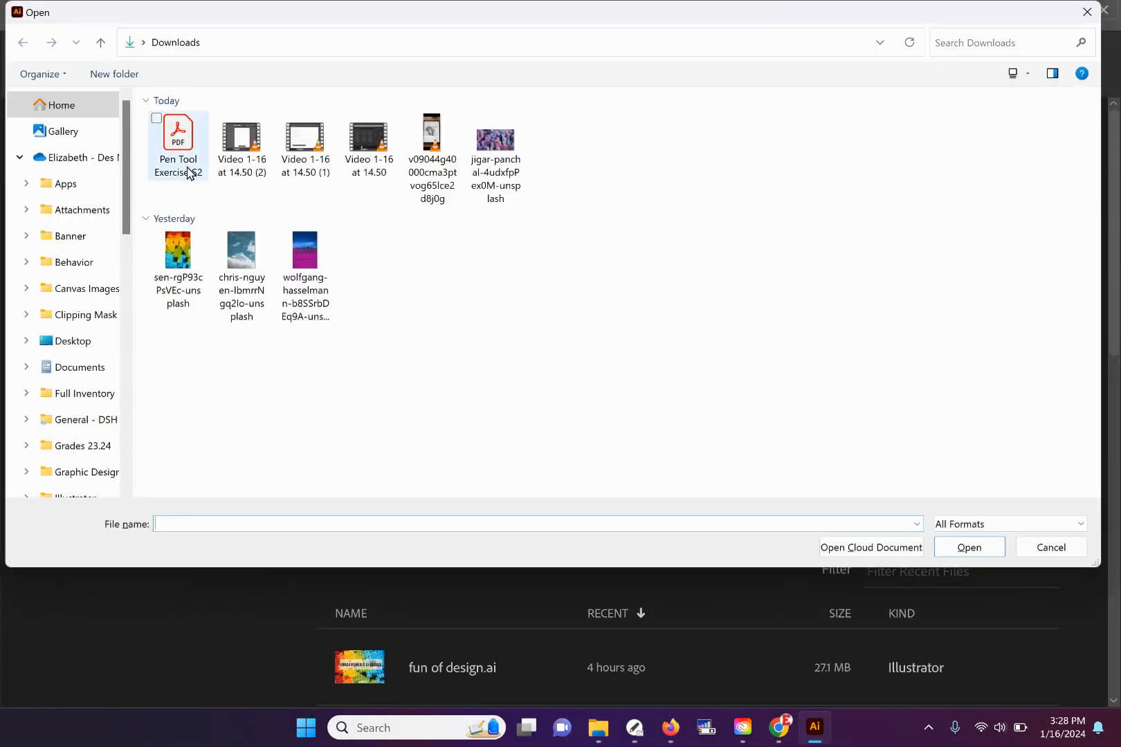
{"action": "scroll", "coordinate": [90, 312], "scroll_direction": "down", "scroll_amount": 10}
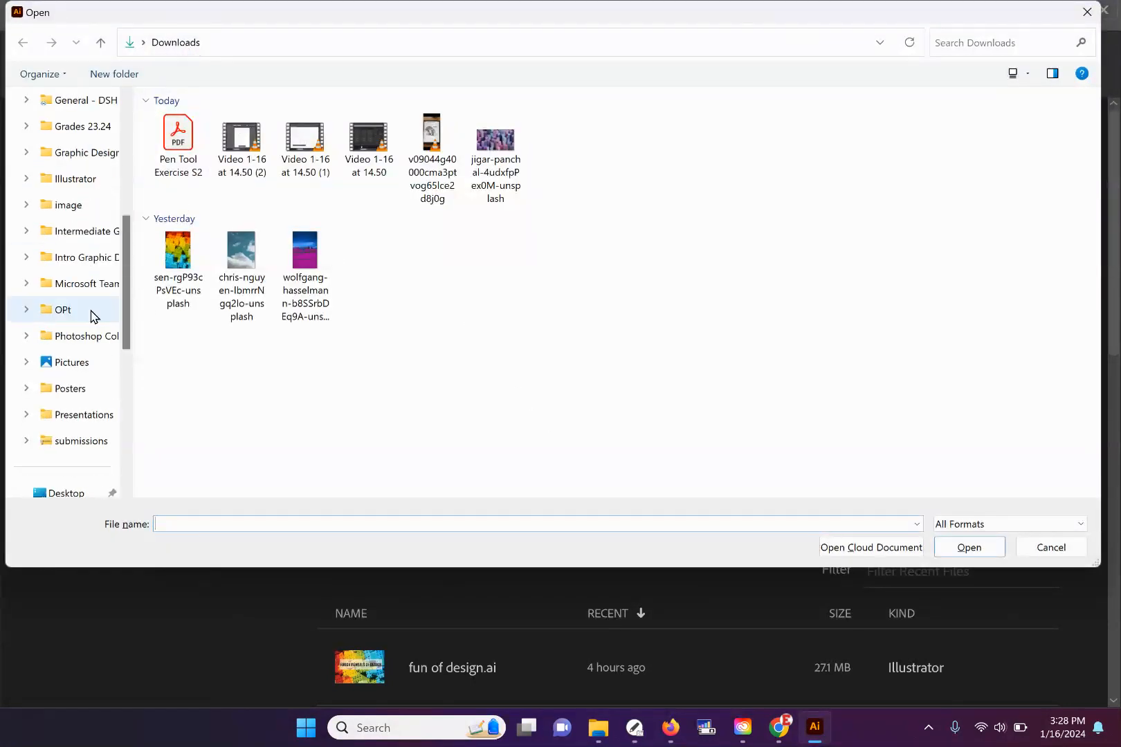
{"action": "scroll", "coordinate": [115, 413], "scroll_direction": "up", "scroll_amount": 10}
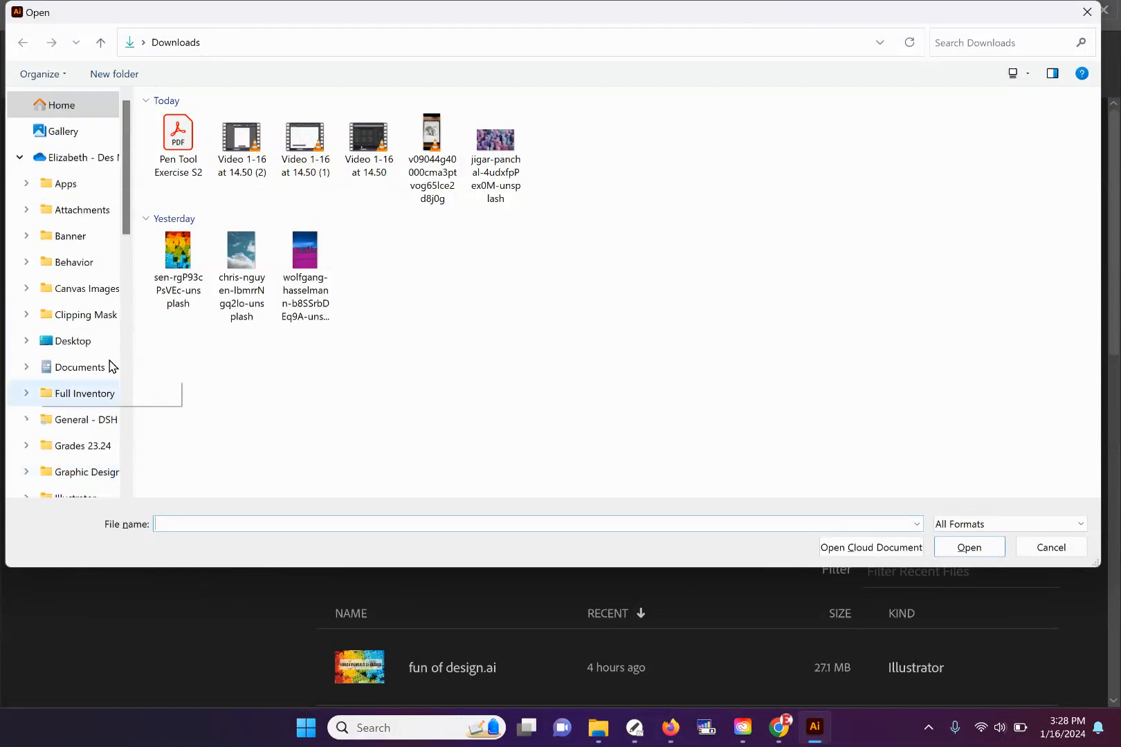
{"action": "scroll", "coordinate": [90, 314], "scroll_direction": "down", "scroll_amount": 3}
{"action": "scroll", "coordinate": [90, 315], "scroll_direction": "down", "scroll_amount": 4}
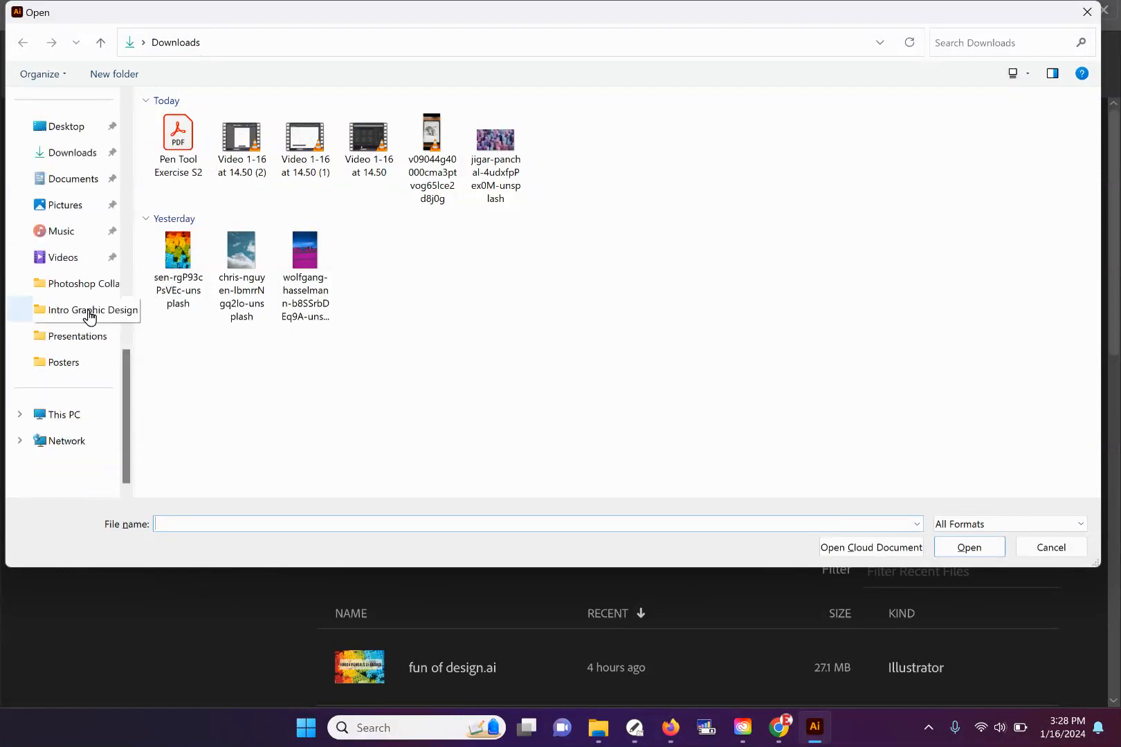
{"action": "double_click", "coordinate": [184, 134]}
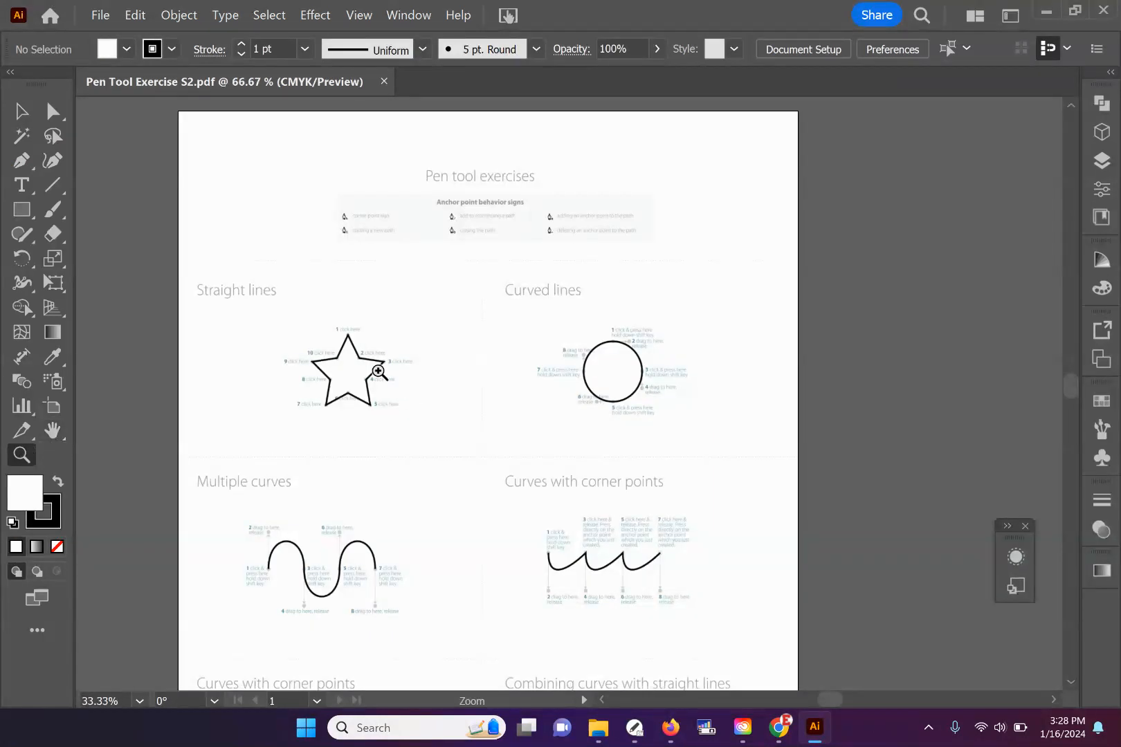
- Set the fill colour to None ahead of tracing the Straight lines star
{"action": "left_click", "coordinate": [374, 370]}
{"action": "left_click", "coordinate": [561, 425]}
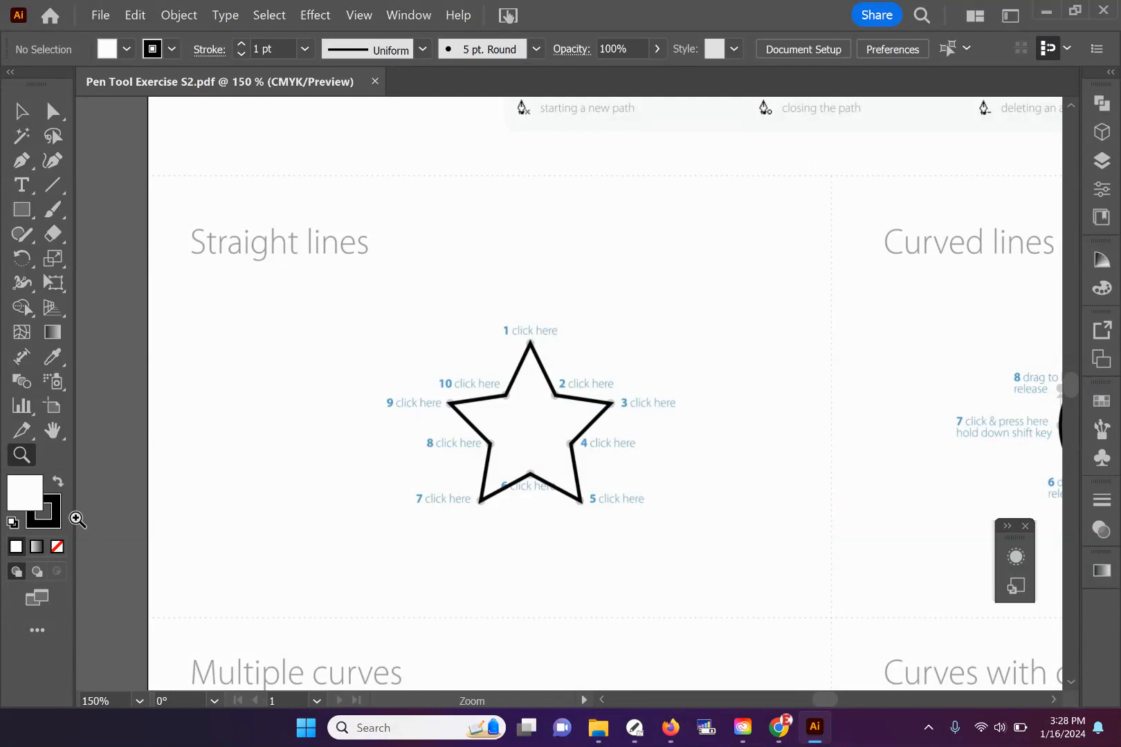
{"action": "left_click", "coordinate": [54, 522]}
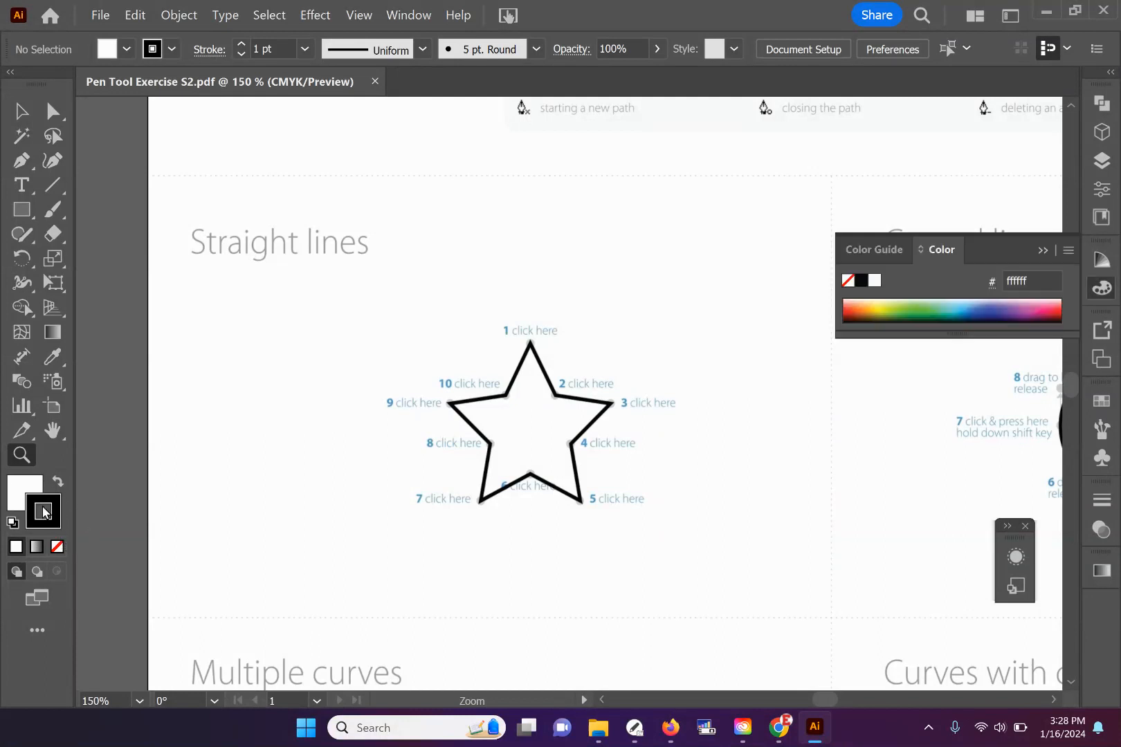
{"action": "left_click", "coordinate": [18, 495]}
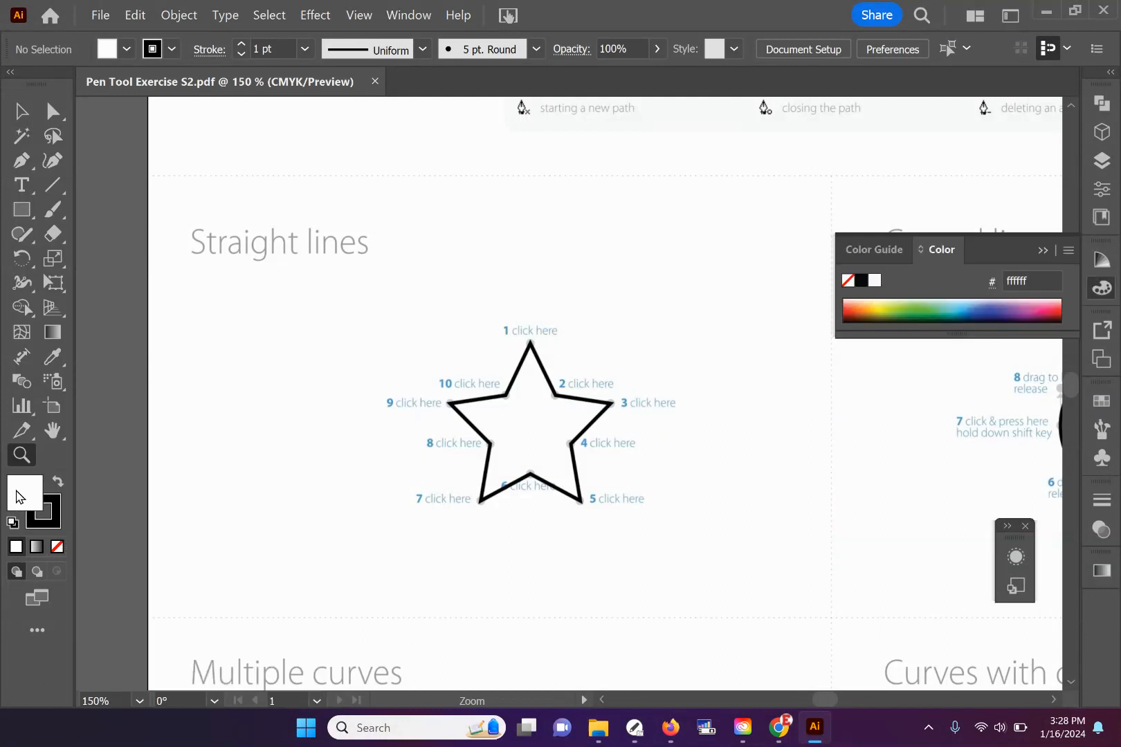
{"action": "left_click", "coordinate": [59, 523]}
{"action": "left_click", "coordinate": [28, 491]}
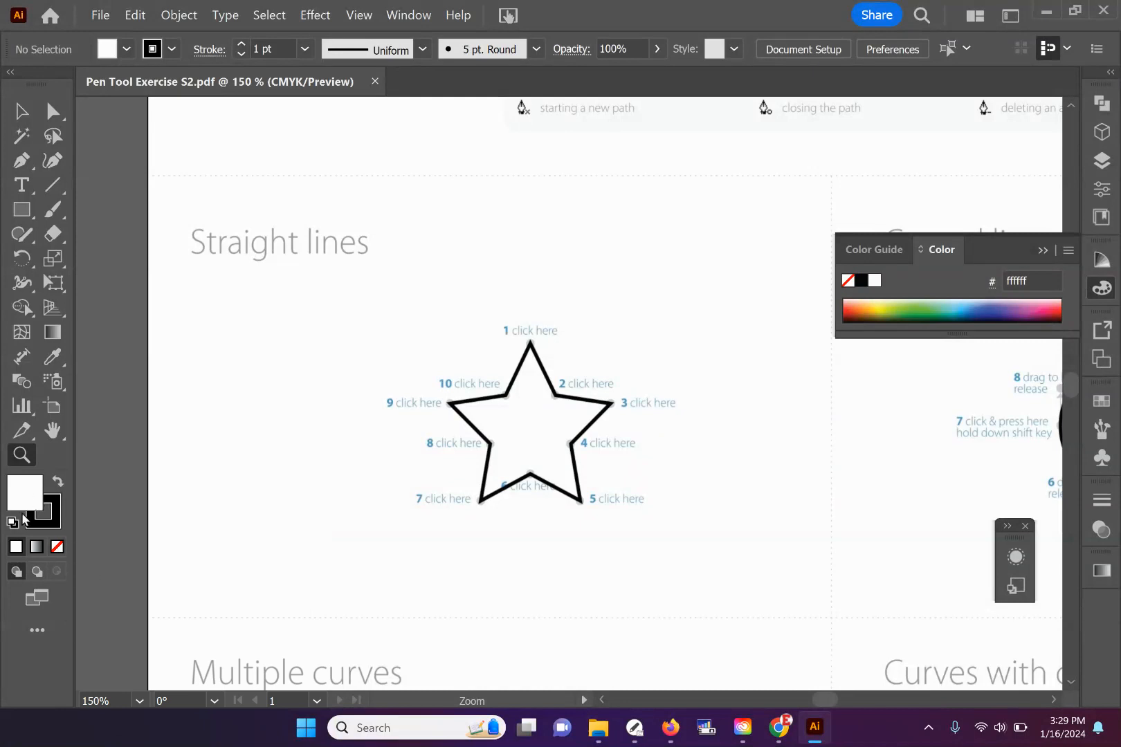
{"action": "left_click", "coordinate": [57, 547]}
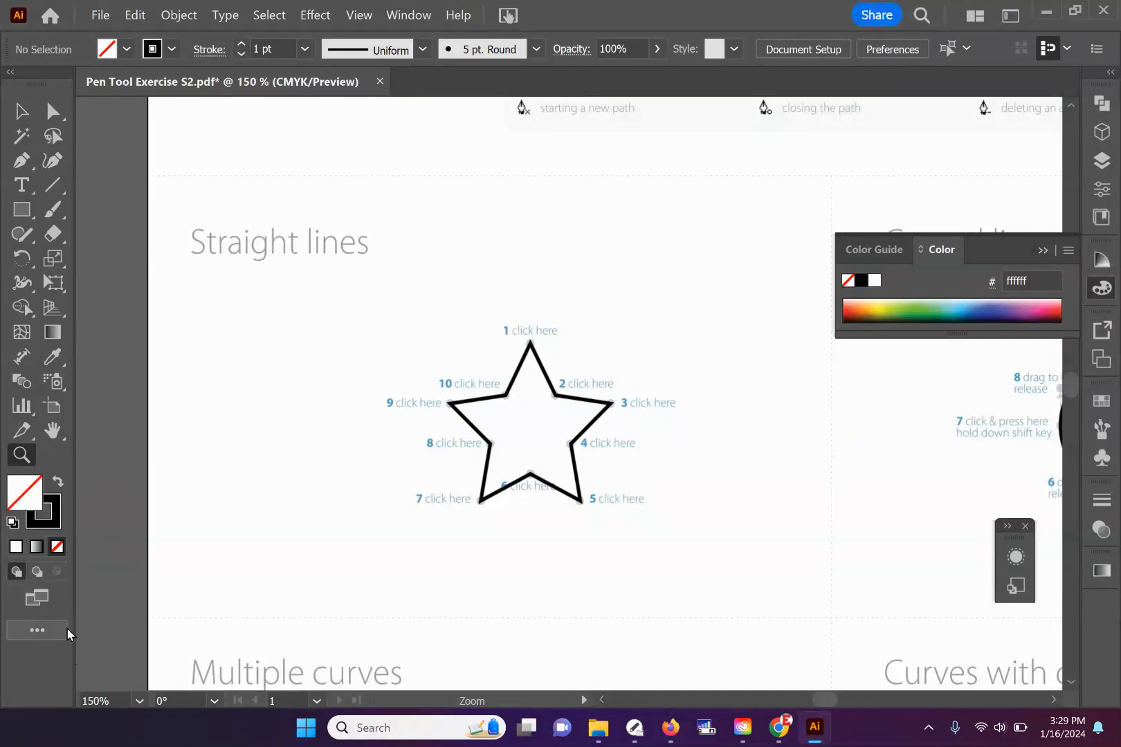
- Set the stroke colour to the bright magenta d31cc6
{"action": "left_click", "coordinate": [57, 512]}
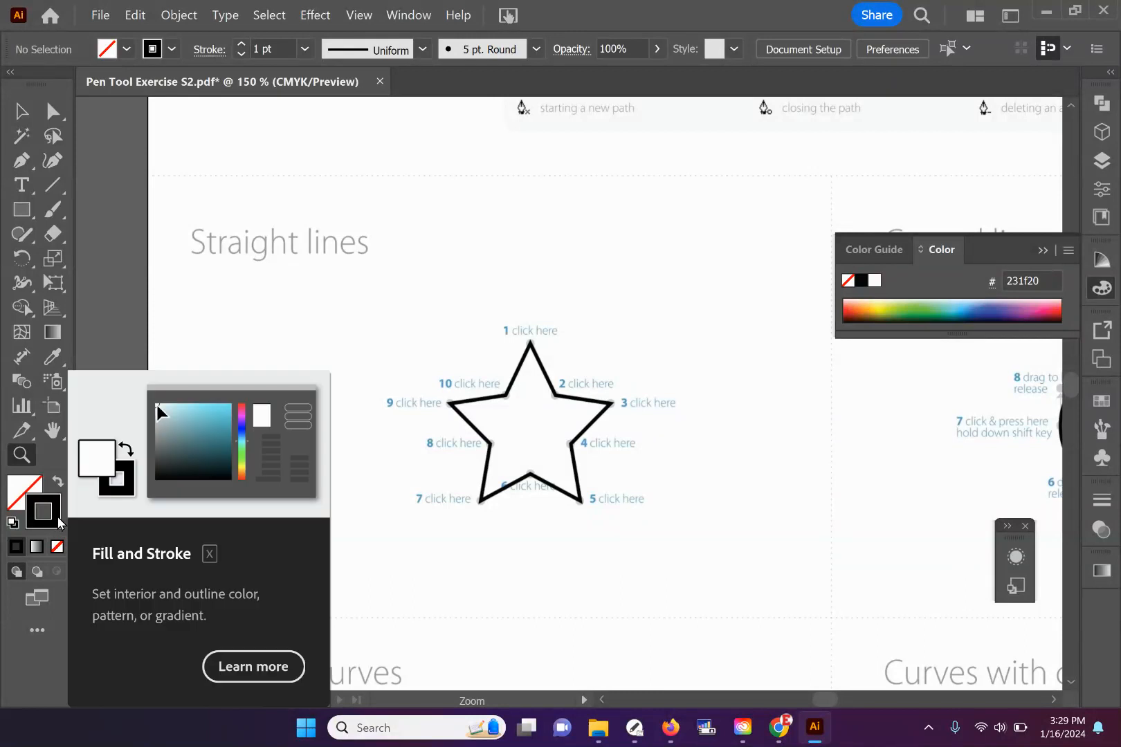
{"action": "double_click", "coordinate": [57, 523]}
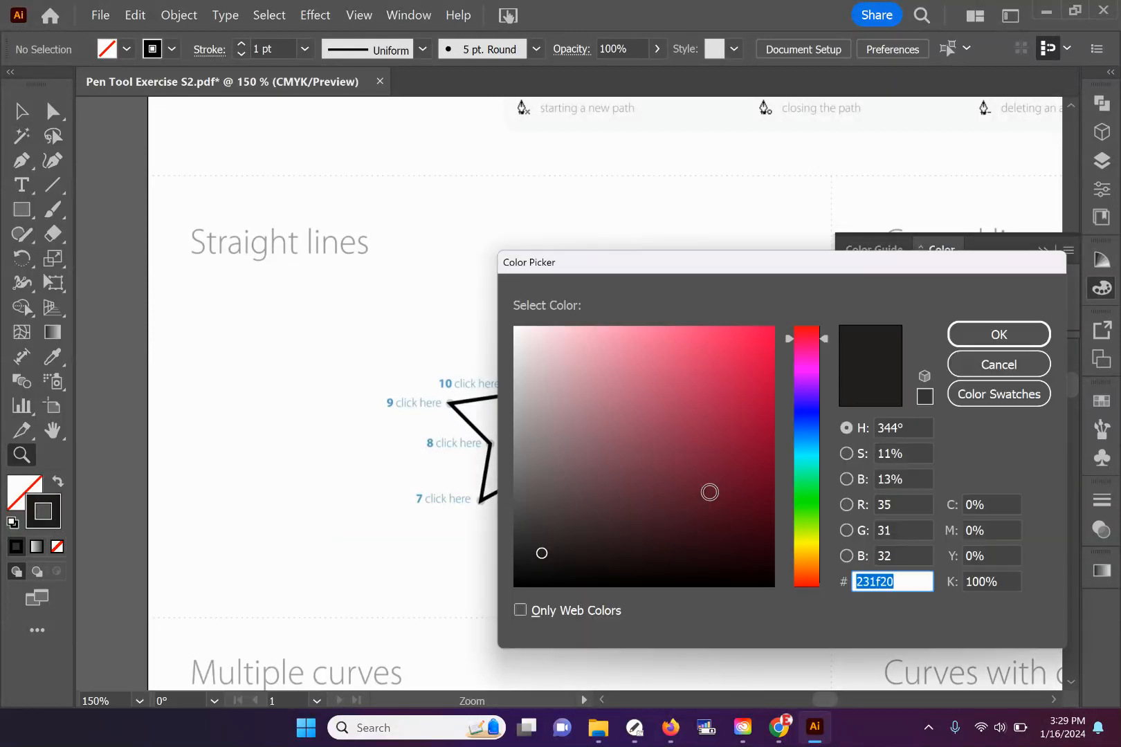
{"action": "left_click", "coordinate": [744, 399]}
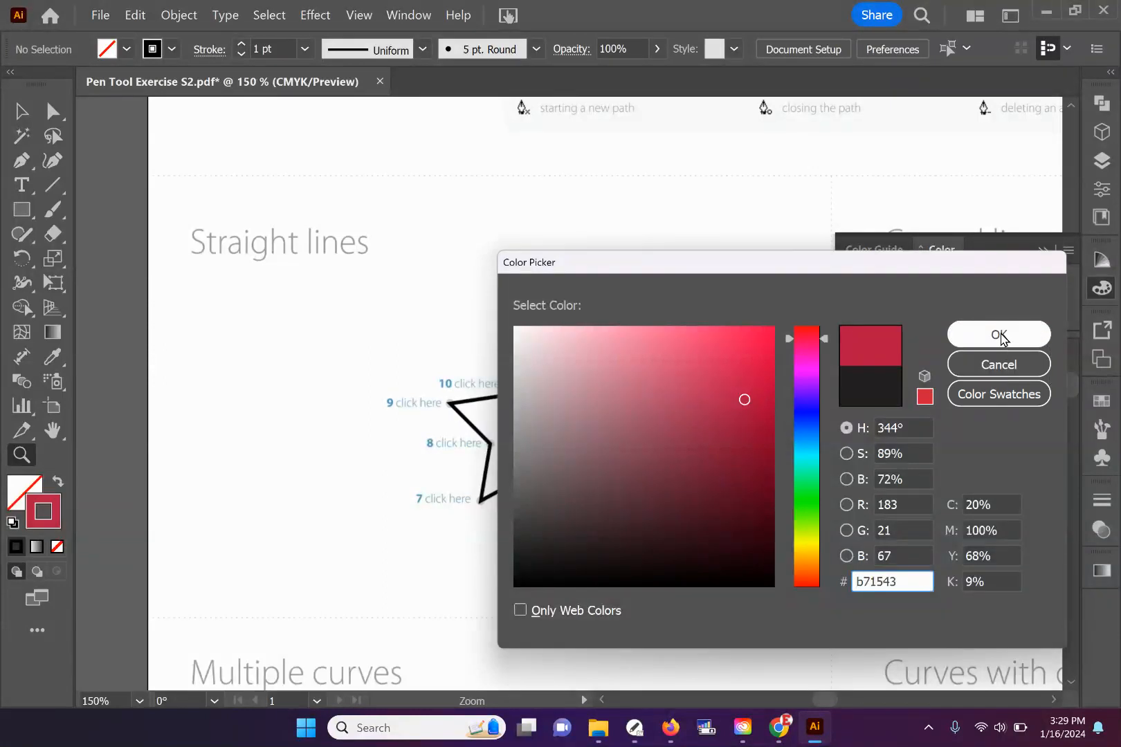
{"action": "left_click", "coordinate": [706, 478]}
{"action": "mouse_move", "coordinate": [827, 339]}
{"action": "left_mouse_down"}
{"action": "mouse_move", "coordinate": [821, 577]}
{"action": "mouse_move", "coordinate": [821, 326]}
{"action": "mouse_move", "coordinate": [821, 517]}
{"action": "mouse_move", "coordinate": [815, 366]}
{"action": "left_mouse_up"}
{"action": "left_click", "coordinate": [739, 370]}
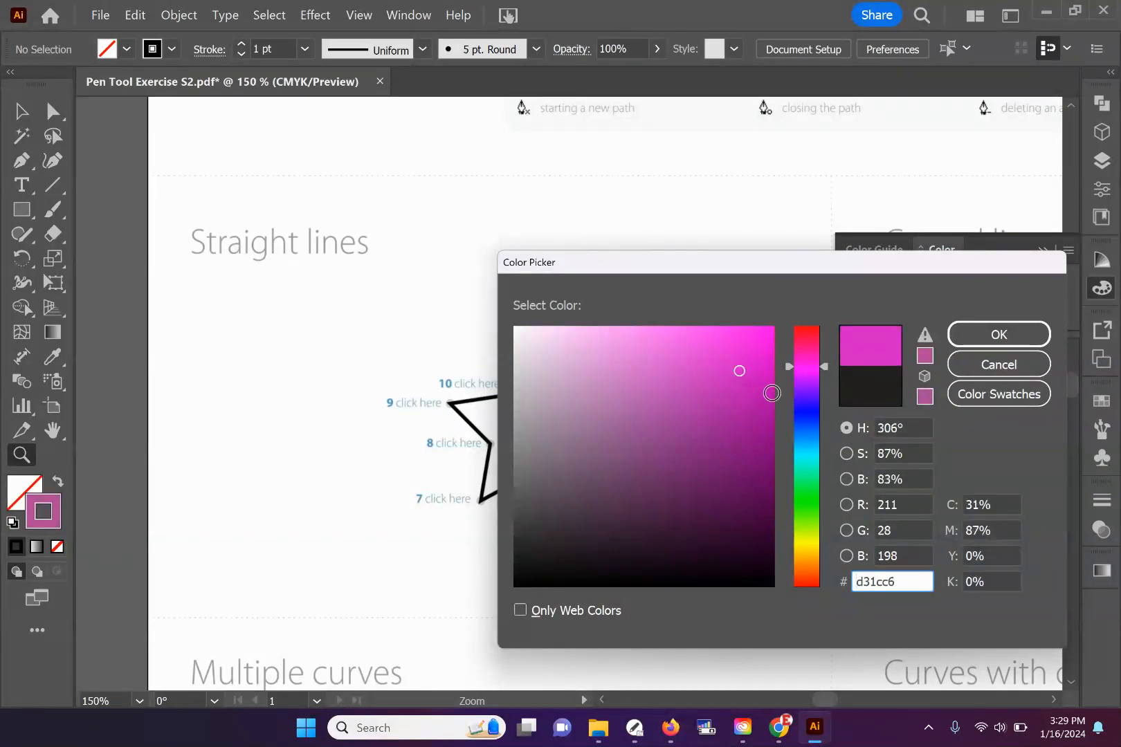
{"action": "left_click", "coordinate": [1000, 334]}
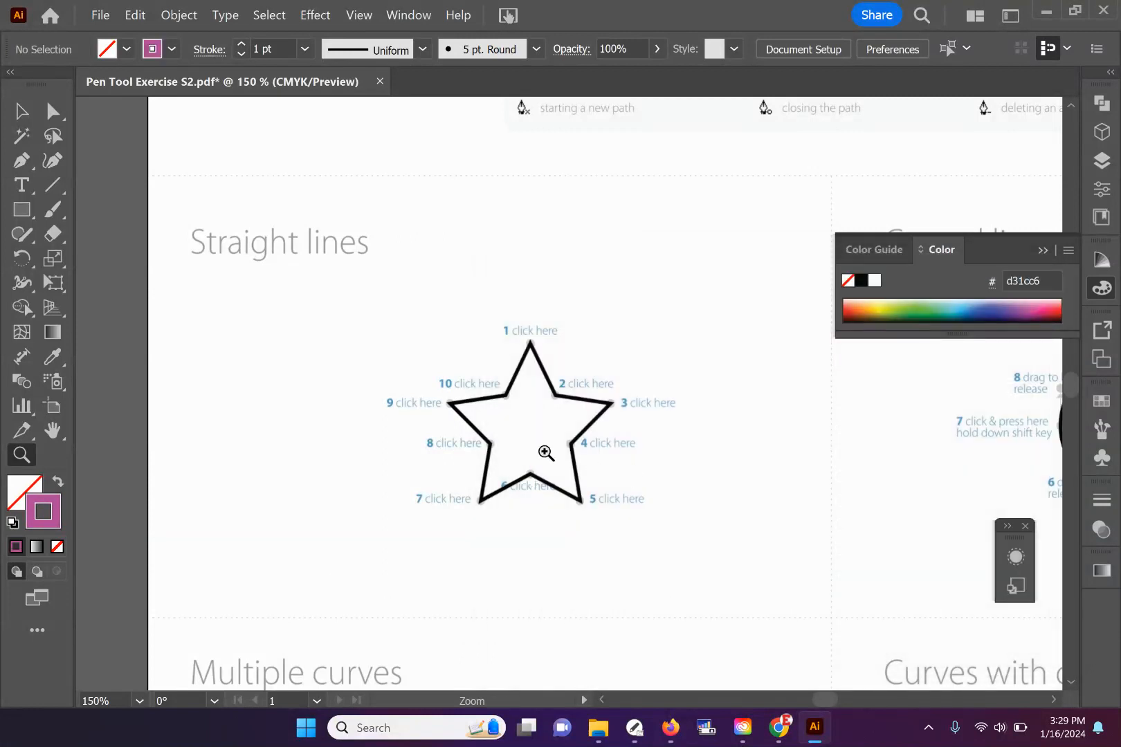
- Trace the Straight lines star with the Pen tool, placing corner points 1 to 10 in order and closing the path at point 1
{"action": "left_click", "coordinate": [545, 456]}
{"action": "scroll", "coordinate": [588, 498], "scroll_direction": "up", "scroll_amount": 2}
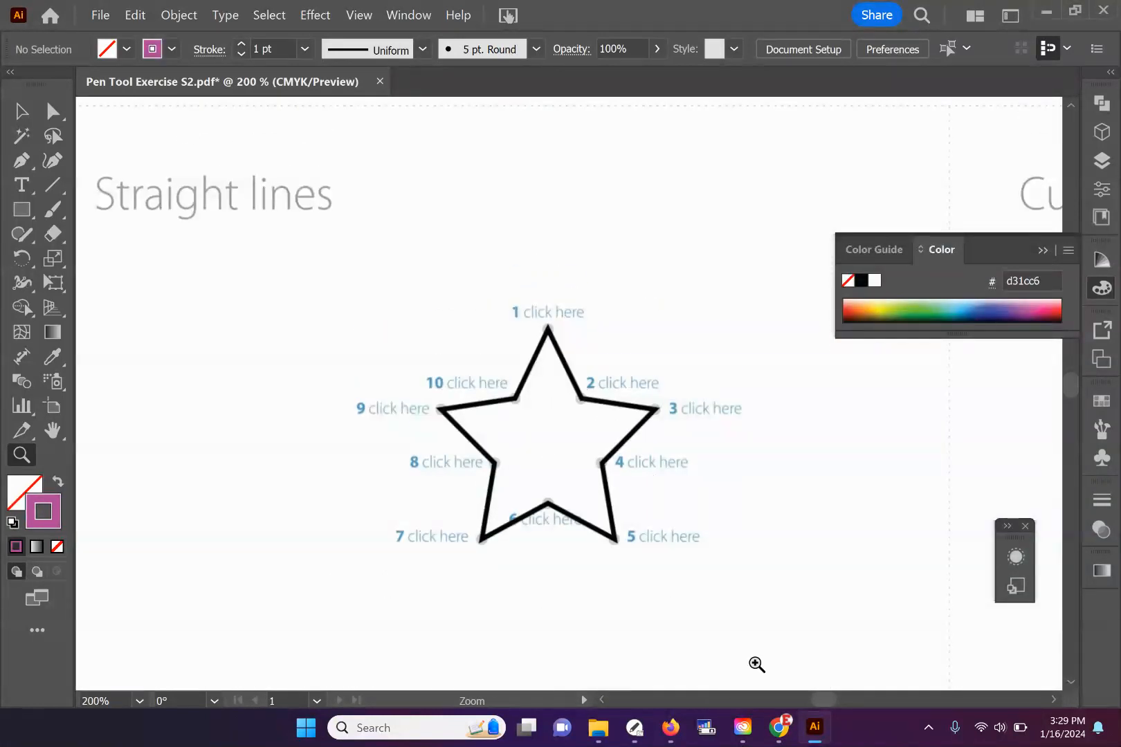
{"action": "left_click", "coordinate": [23, 163]}
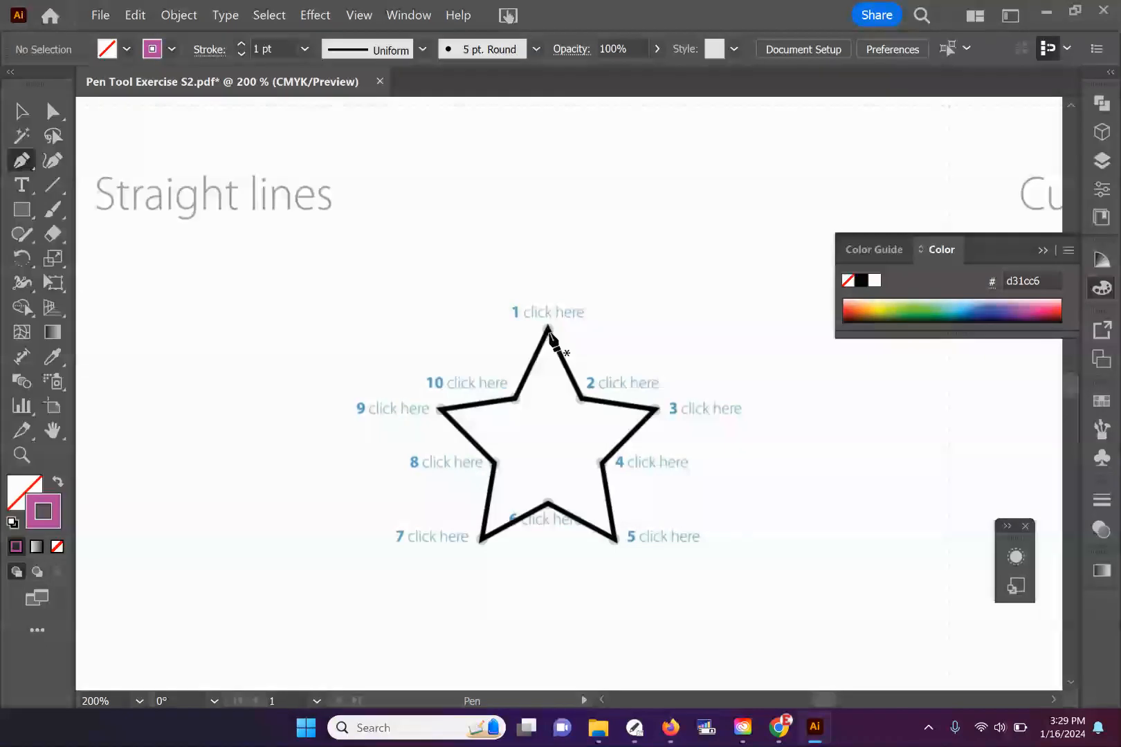
{"action": "left_click", "coordinate": [547, 330]}
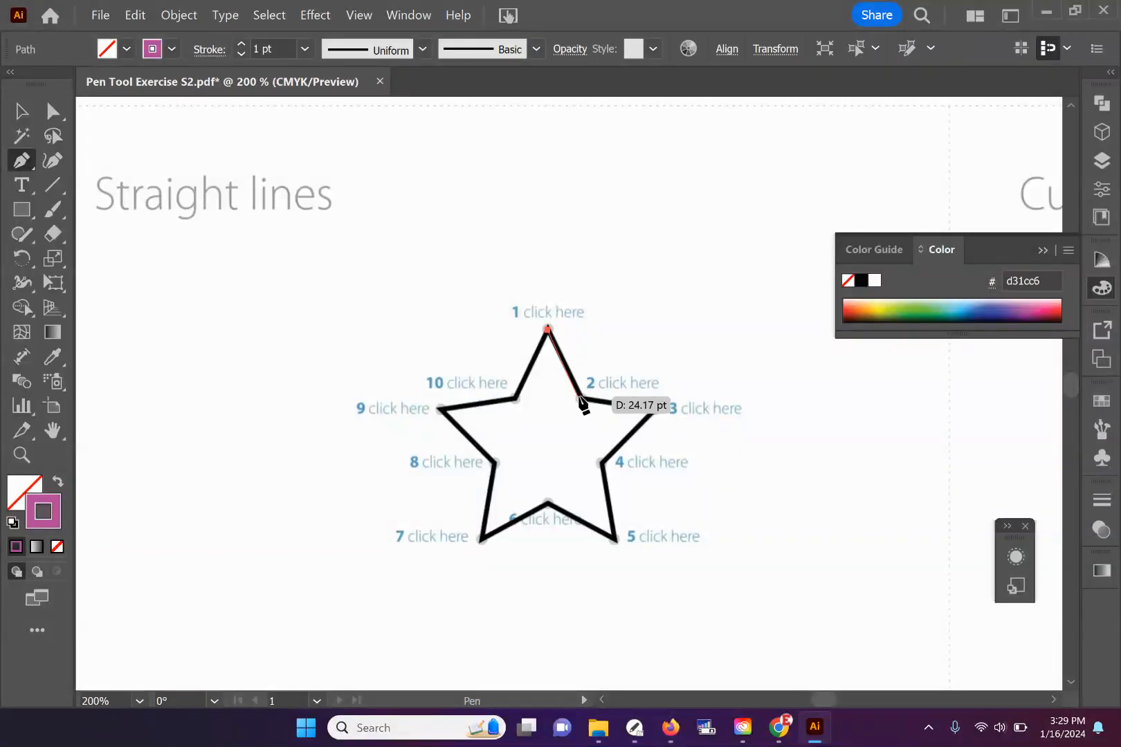
{"action": "left_click", "coordinate": [579, 397]}
{"action": "left_click", "coordinate": [654, 409]}
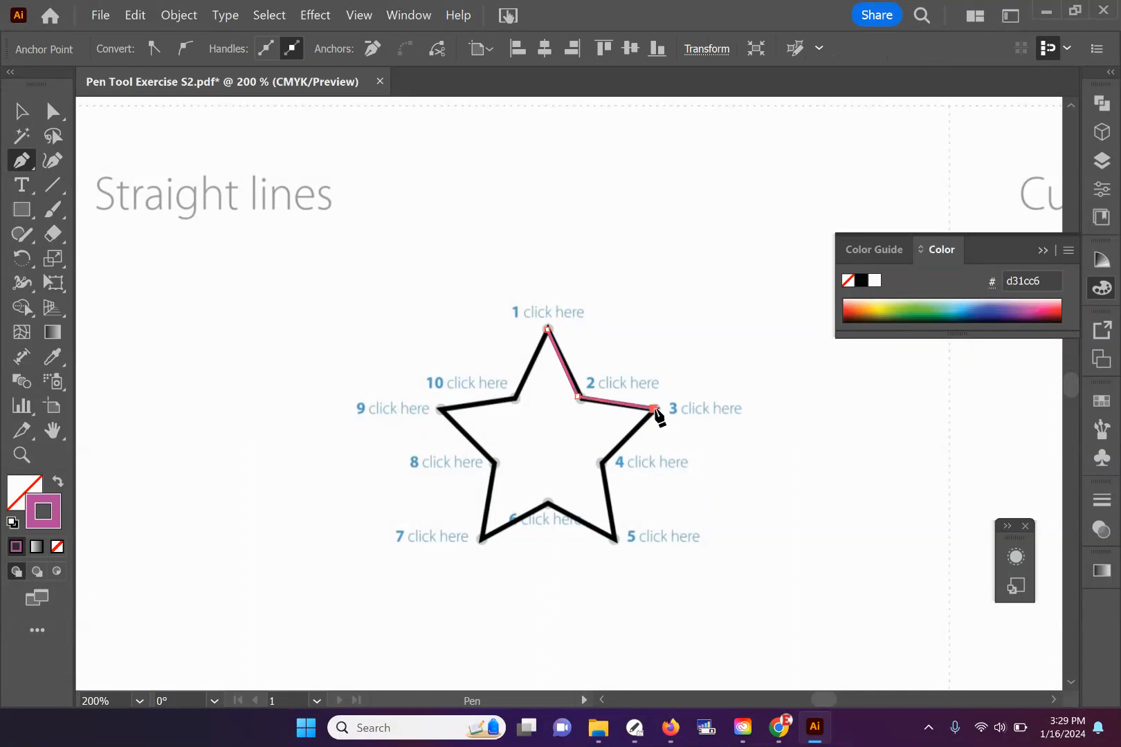
{"action": "left_click", "coordinate": [599, 462]}
{"action": "left_click", "coordinate": [615, 540]}
{"action": "left_click", "coordinate": [547, 503]}
{"action": "left_click", "coordinate": [480, 541]}
{"action": "left_click", "coordinate": [495, 462]}
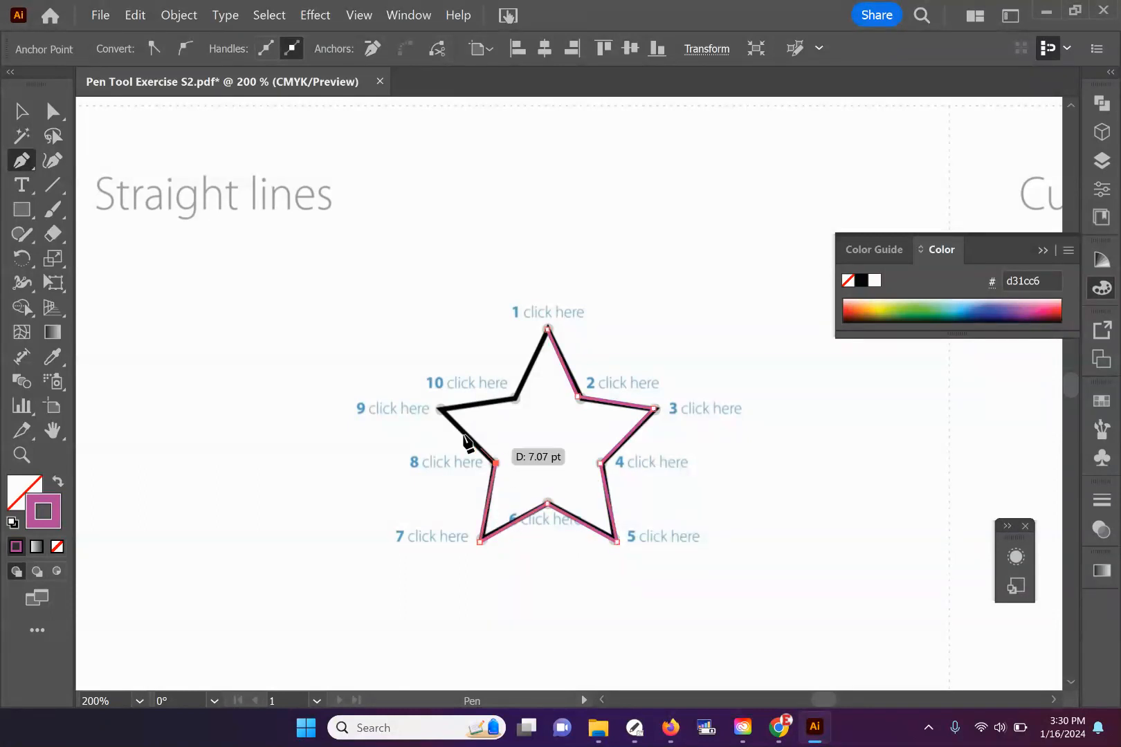
{"action": "left_click", "coordinate": [440, 409]}
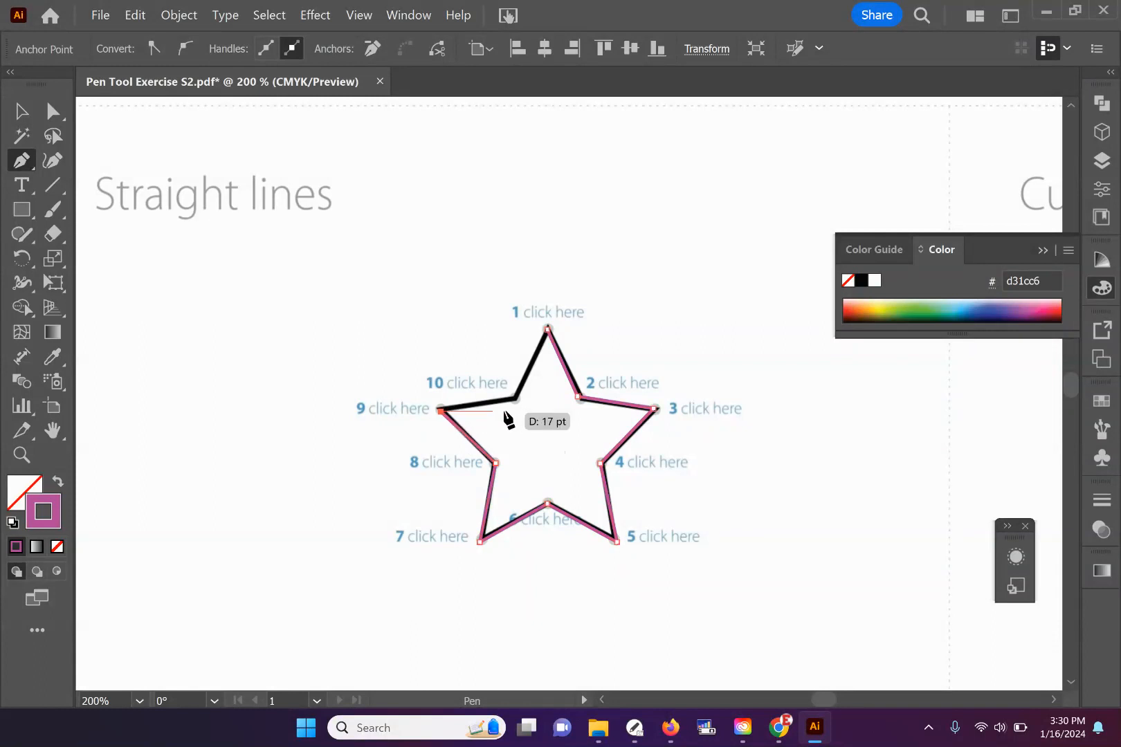
{"action": "left_click", "coordinate": [514, 398]}
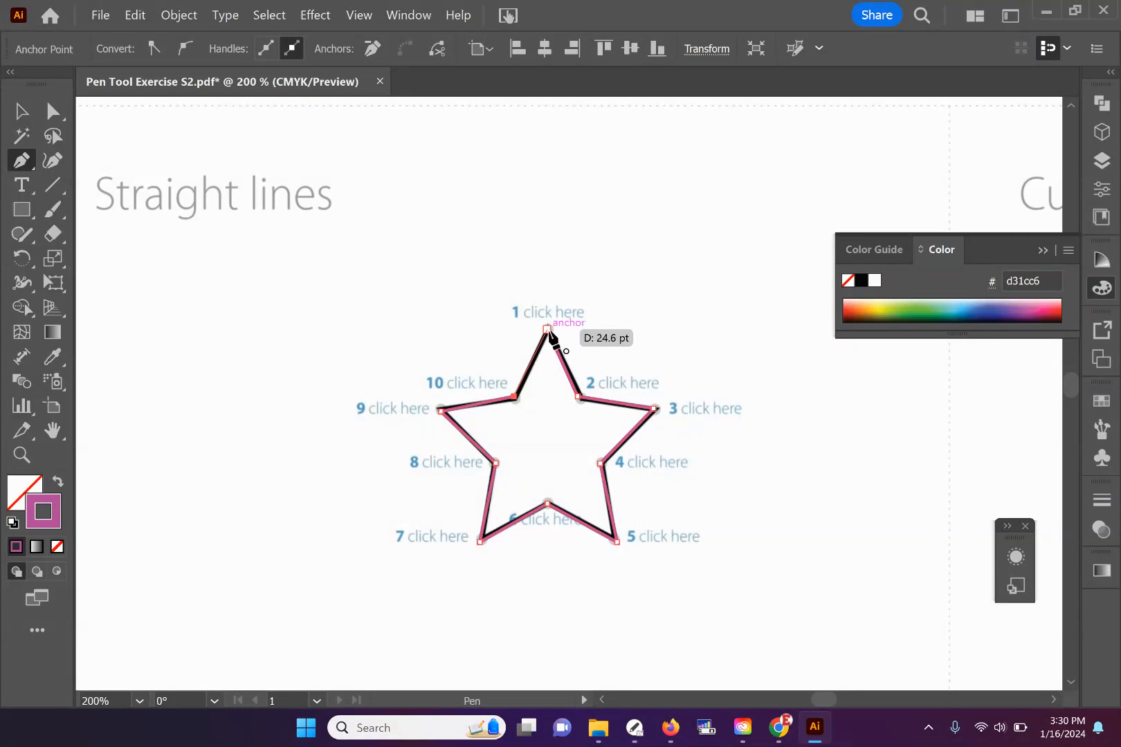
{"action": "left_click", "coordinate": [547, 330]}
- Trace the Curved lines circle with the Pen tool, placing smooth anchors at points 1, 3, 5 and 7 with handles toward 2, 4, 6 and 8, and close it
{"action": "key", "text": "z"}
{"action": "left_click", "coordinate": [726, 447], "text": "alt"}
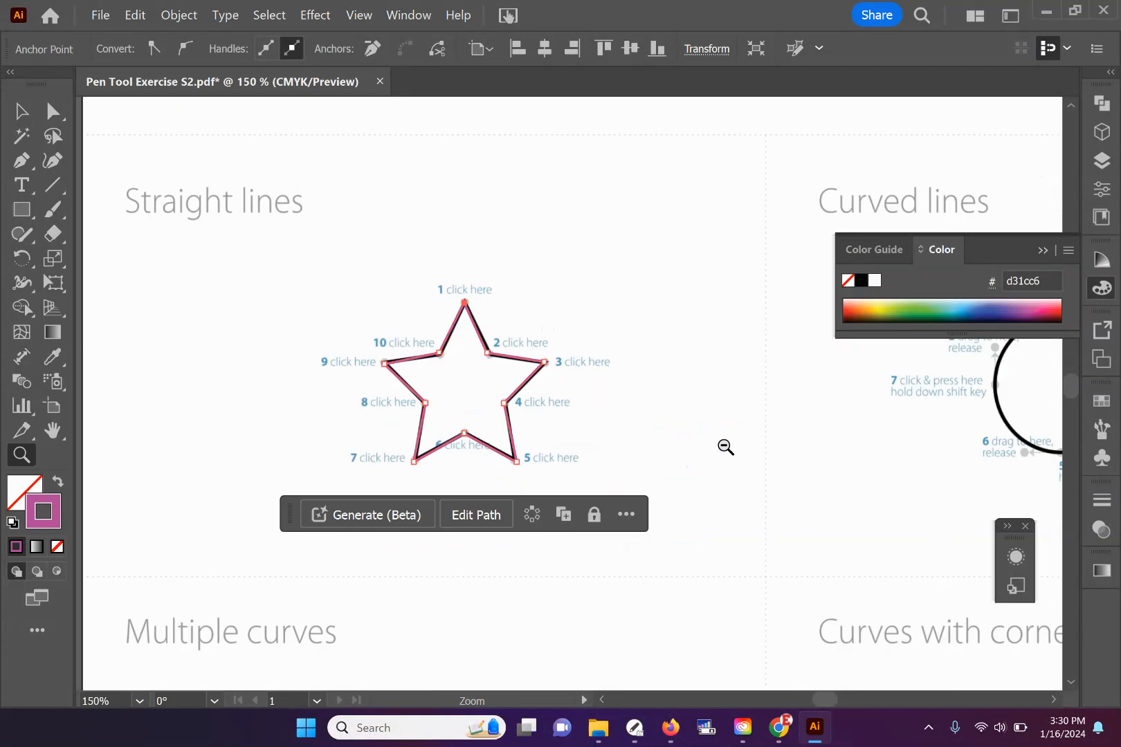
{"action": "left_click", "coordinate": [725, 446], "text": "alt"}
{"action": "left_click", "coordinate": [635, 335]}
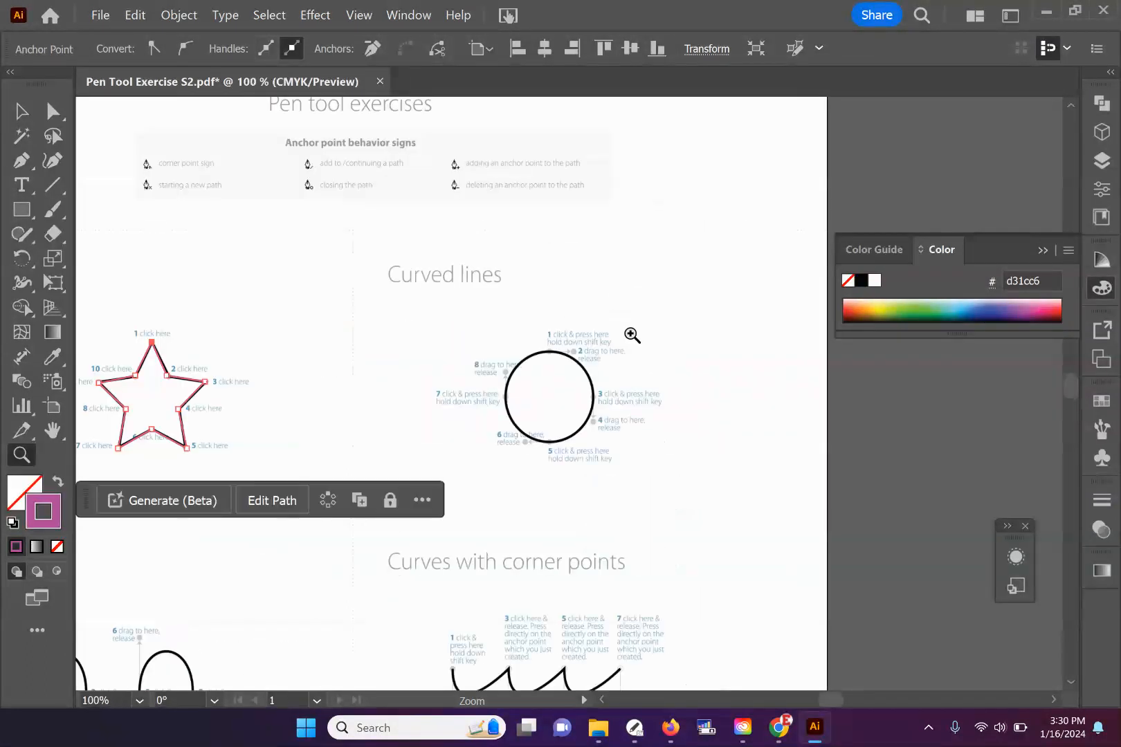
{"action": "left_click", "coordinate": [572, 393]}
{"action": "left_click", "coordinate": [572, 393]}
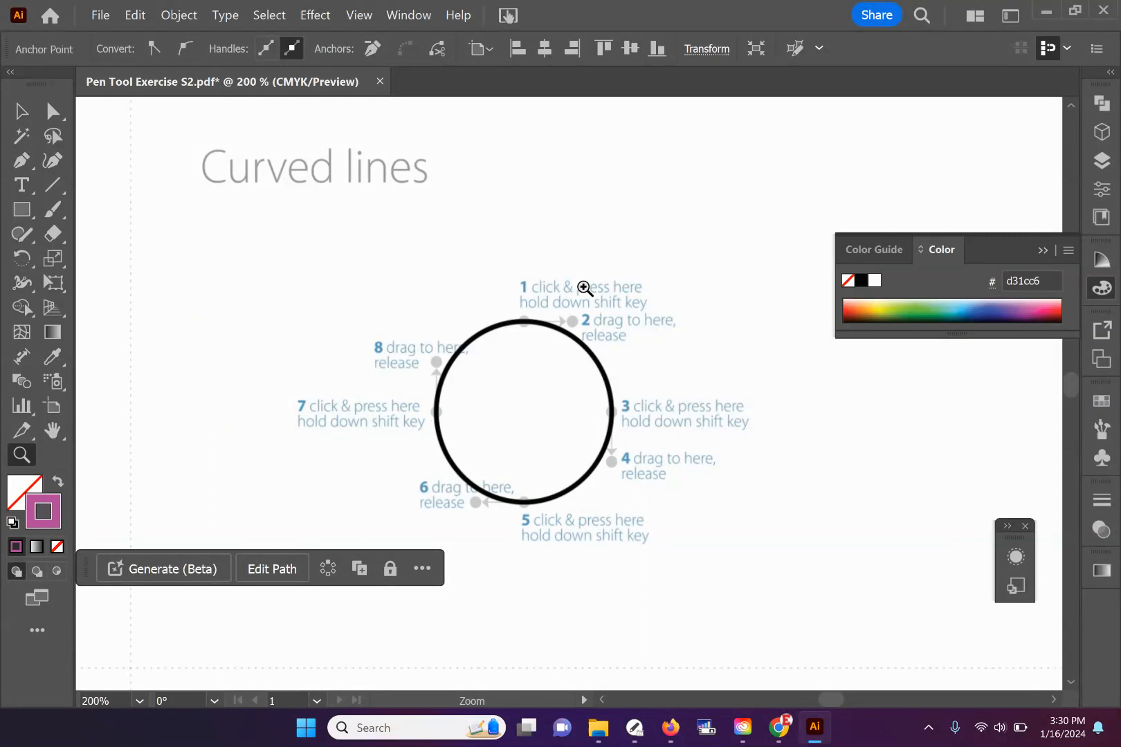
{"action": "left_click", "coordinate": [35, 157]}
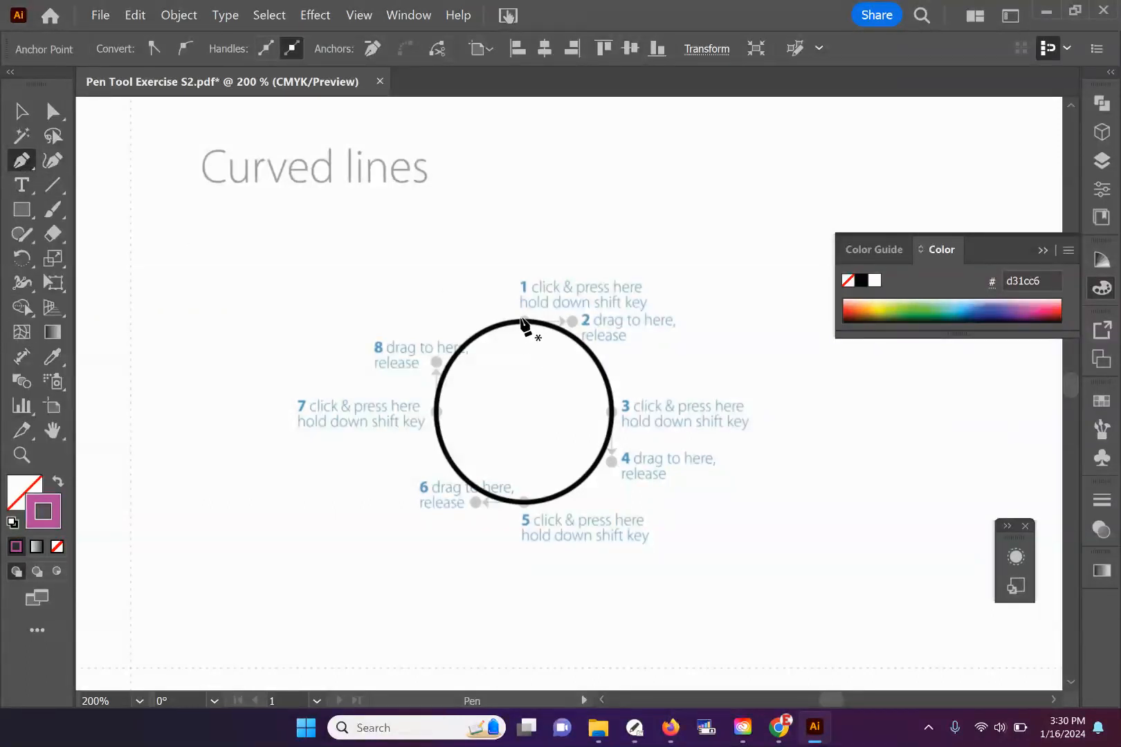
{"action": "left_click_drag", "start_coordinate": [520, 319], "coordinate": [574, 322]}
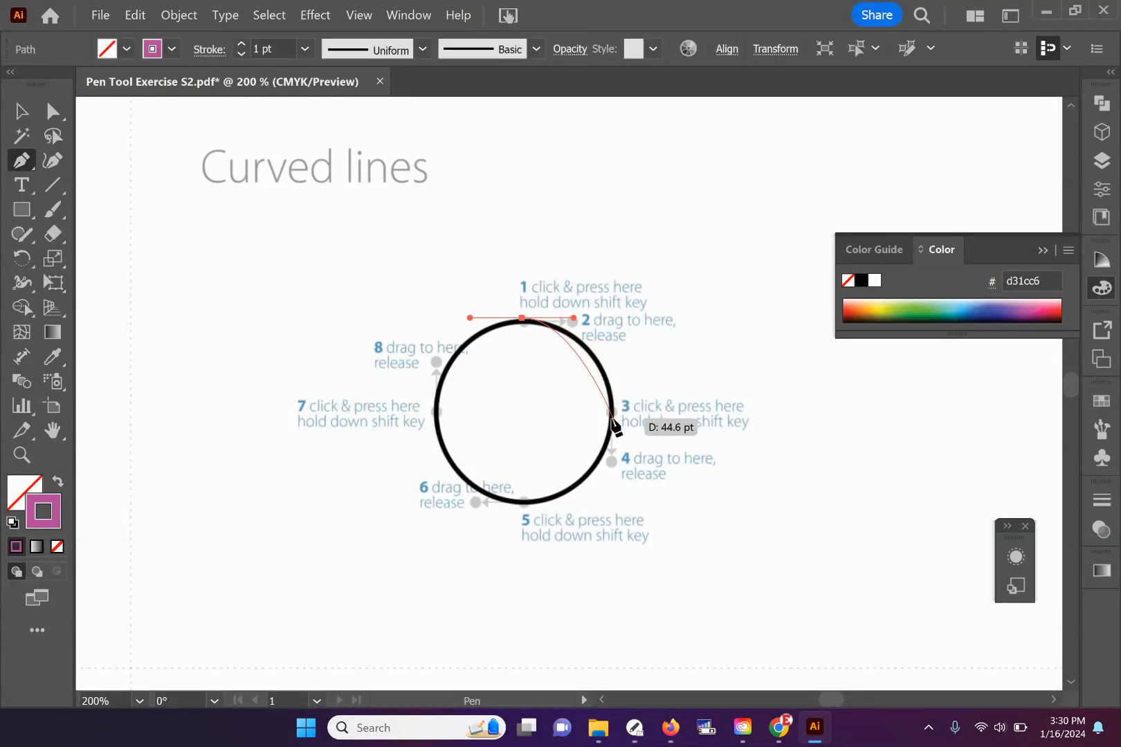
{"action": "left_click_drag", "start_coordinate": [612, 412], "coordinate": [609, 457]}
{"action": "left_click_drag", "start_coordinate": [610, 457], "coordinate": [615, 459]}
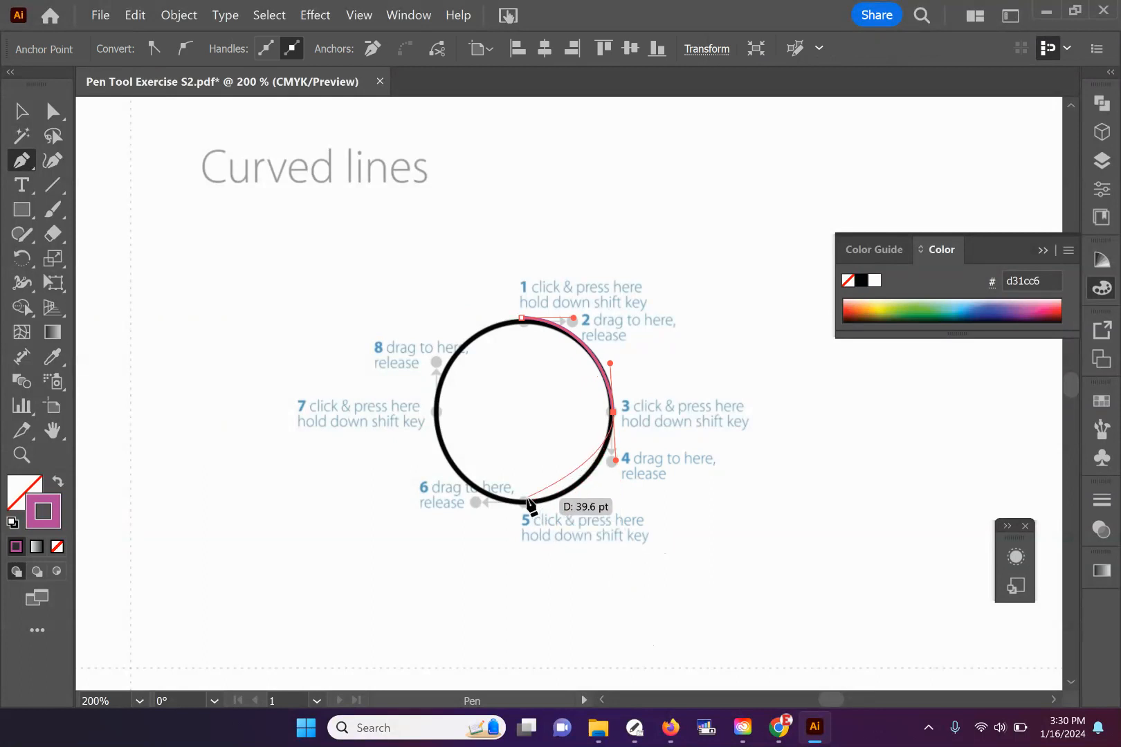
{"action": "left_click_drag", "start_coordinate": [528, 500], "coordinate": [475, 496]}
{"action": "left_click_drag", "start_coordinate": [436, 409], "coordinate": [437, 353]}
{"action": "left_click_drag", "start_coordinate": [523, 319], "coordinate": [566, 317]}
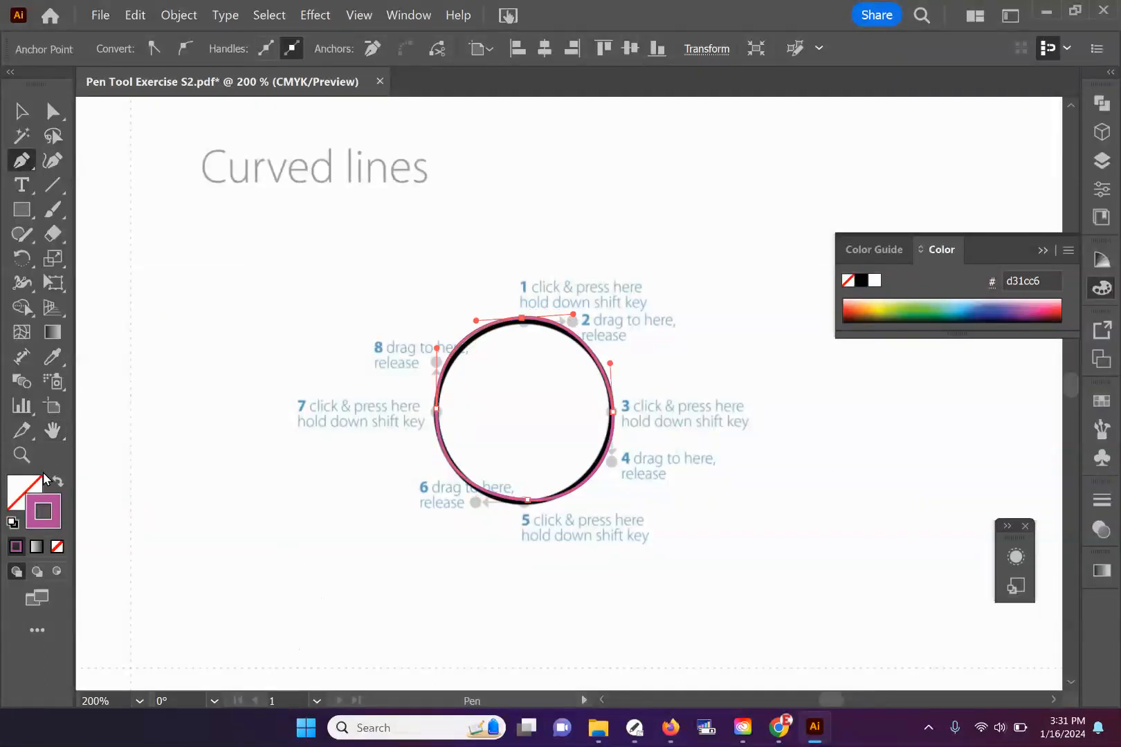
{"action": "key", "text": "z"}
{"action": "left_click", "coordinate": [484, 450], "text": "alt"}
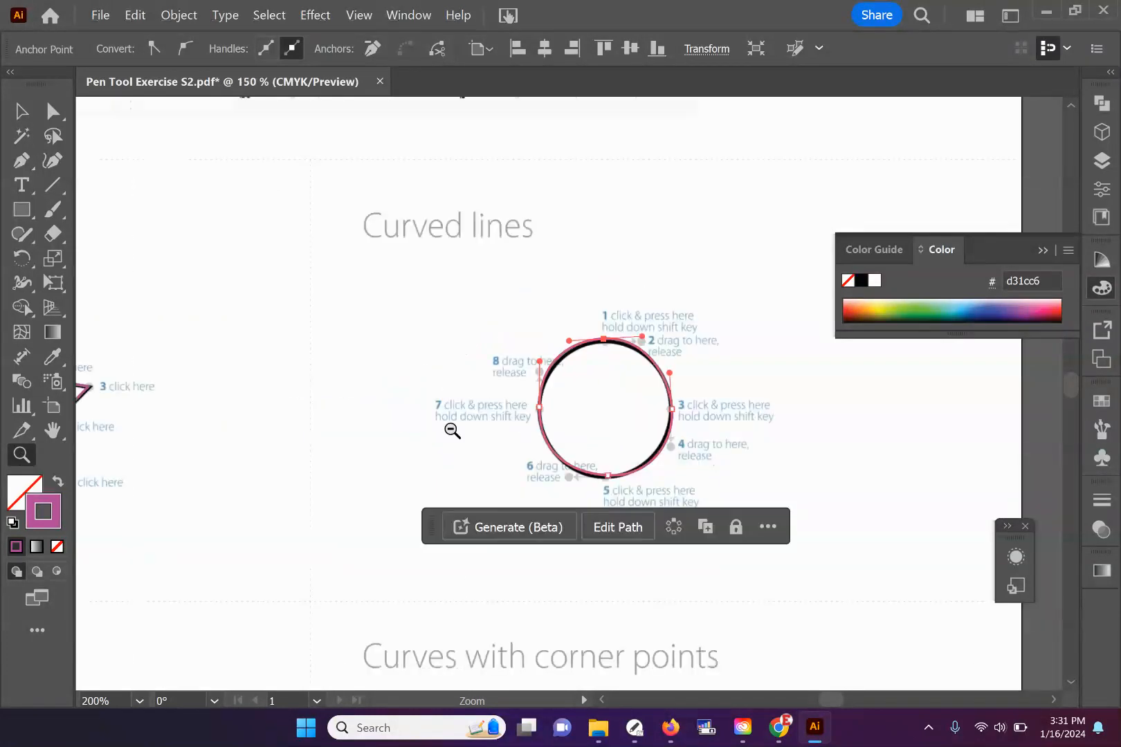
- Draw a loose wavy practice path of four smooth anchors with the Pen tool, starting beside and running below the Curves with corner points shape
{"action": "left_click", "coordinate": [453, 430], "text": "alt"}
{"action": "scroll", "coordinate": [538, 608], "scroll_direction": "down", "scroll_amount": 6}
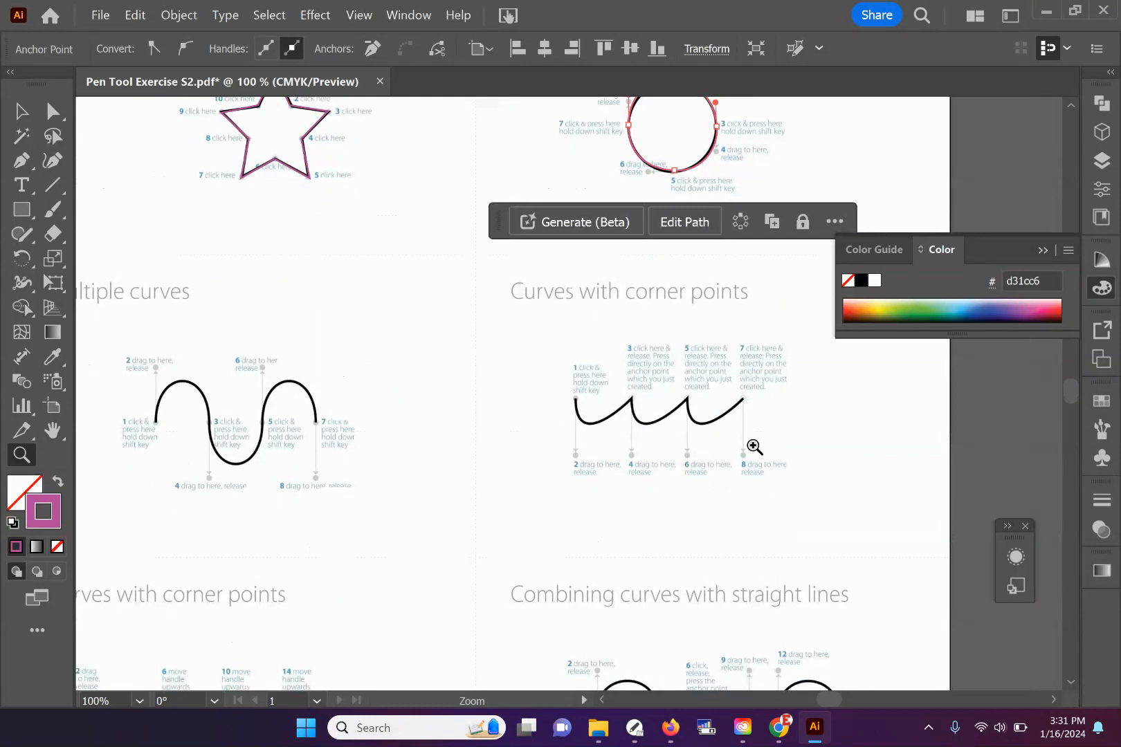
{"action": "scroll", "coordinate": [693, 467], "scroll_direction": "down", "scroll_amount": 1}
{"action": "left_click", "coordinate": [674, 370]}
{"action": "left_click", "coordinate": [556, 374]}
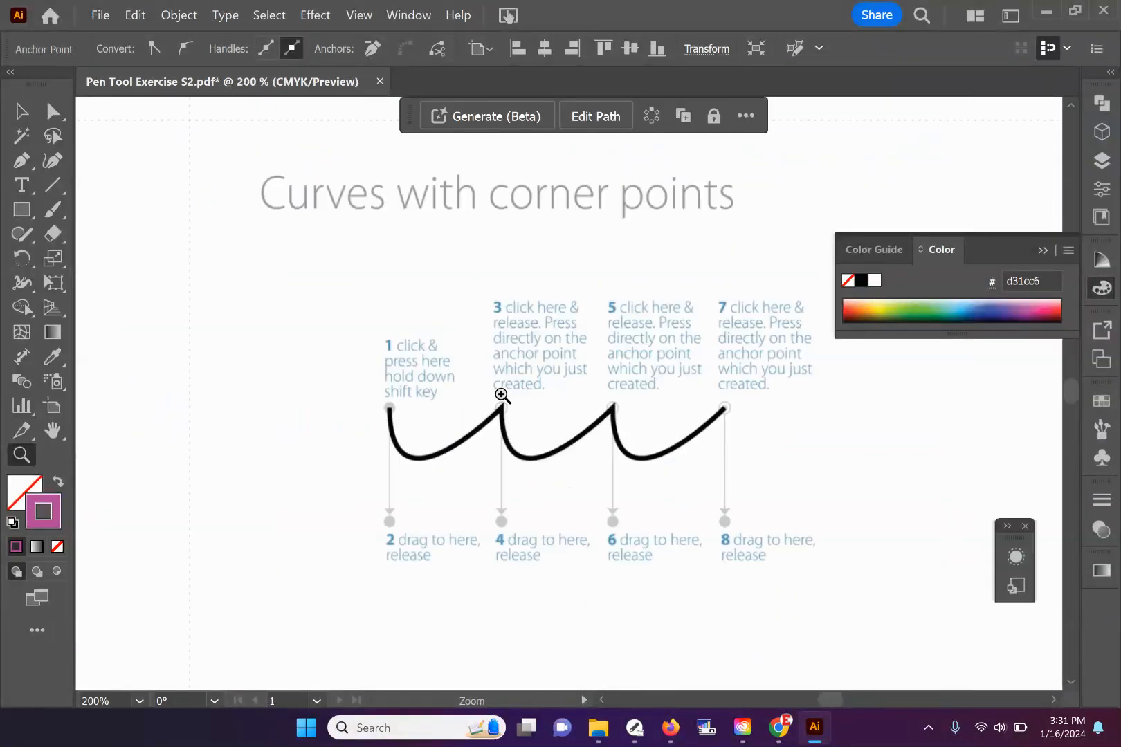
{"action": "left_click", "coordinate": [21, 160]}
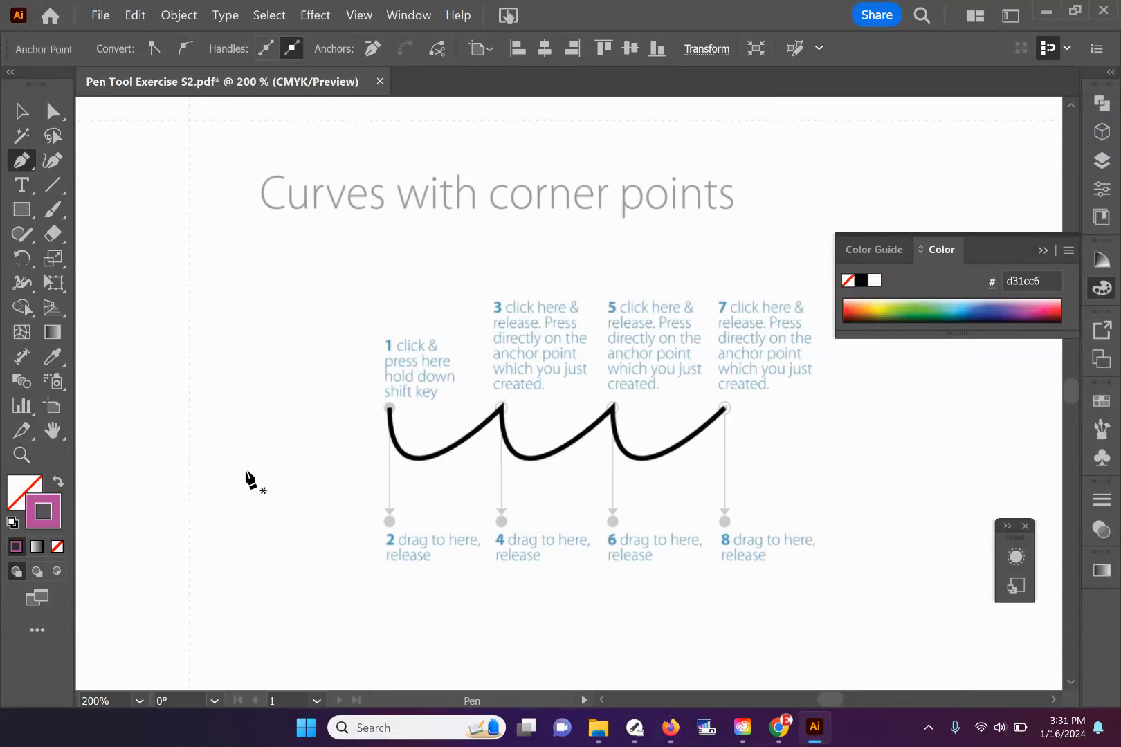
{"action": "left_click_drag", "start_coordinate": [298, 505], "coordinate": [283, 529]}
{"action": "left_click_drag", "start_coordinate": [316, 598], "coordinate": [381, 595]}
{"action": "left_click_drag", "start_coordinate": [438, 540], "coordinate": [487, 580]}
{"action": "left_click_drag", "start_coordinate": [523, 620], "coordinate": [575, 617]}
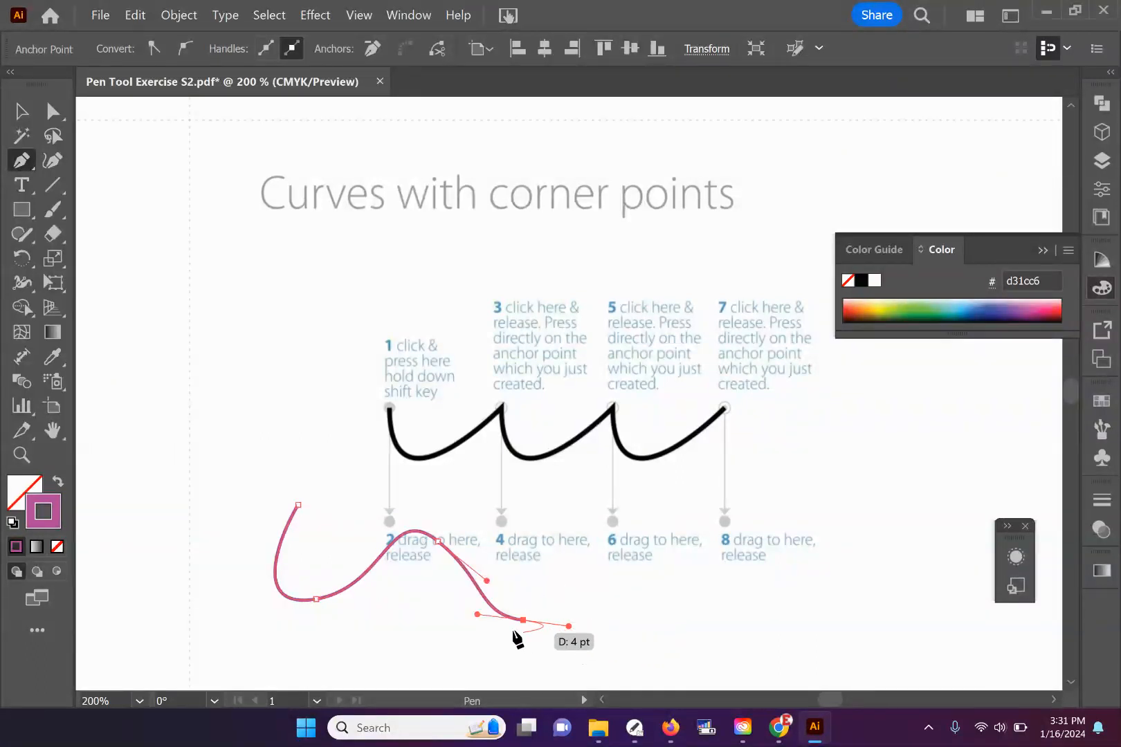
- Reshape the practice path's last curve with Direct Selection by levelling the end anchor's incoming handle and pulling it farther out to the left
{"action": "left_click", "coordinate": [53, 111]}
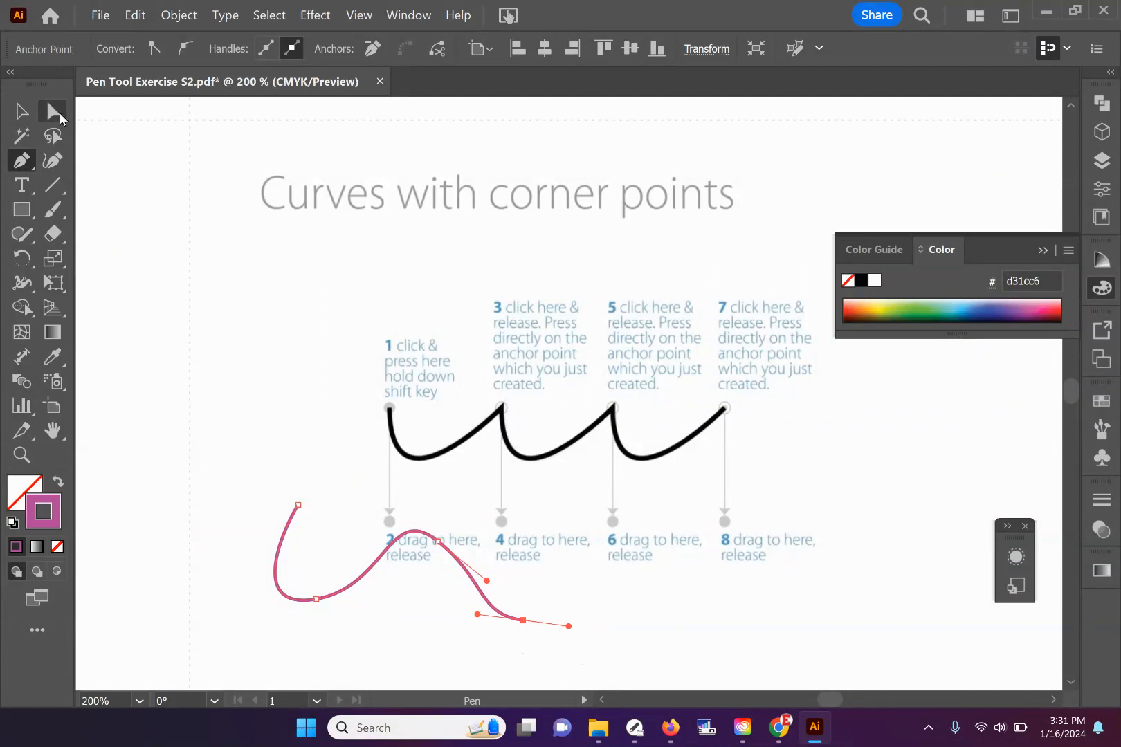
{"action": "left_click_drag", "start_coordinate": [476, 614], "coordinate": [467, 620]}
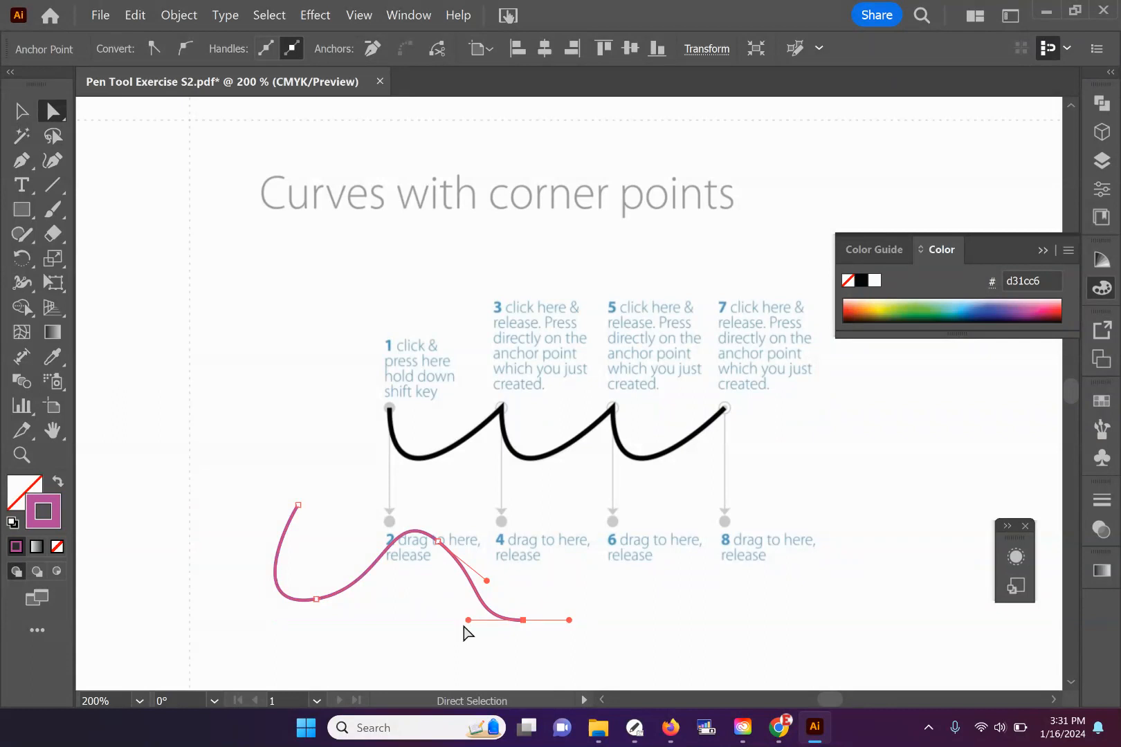
{"action": "left_click_drag", "start_coordinate": [468, 620], "coordinate": [383, 630]}
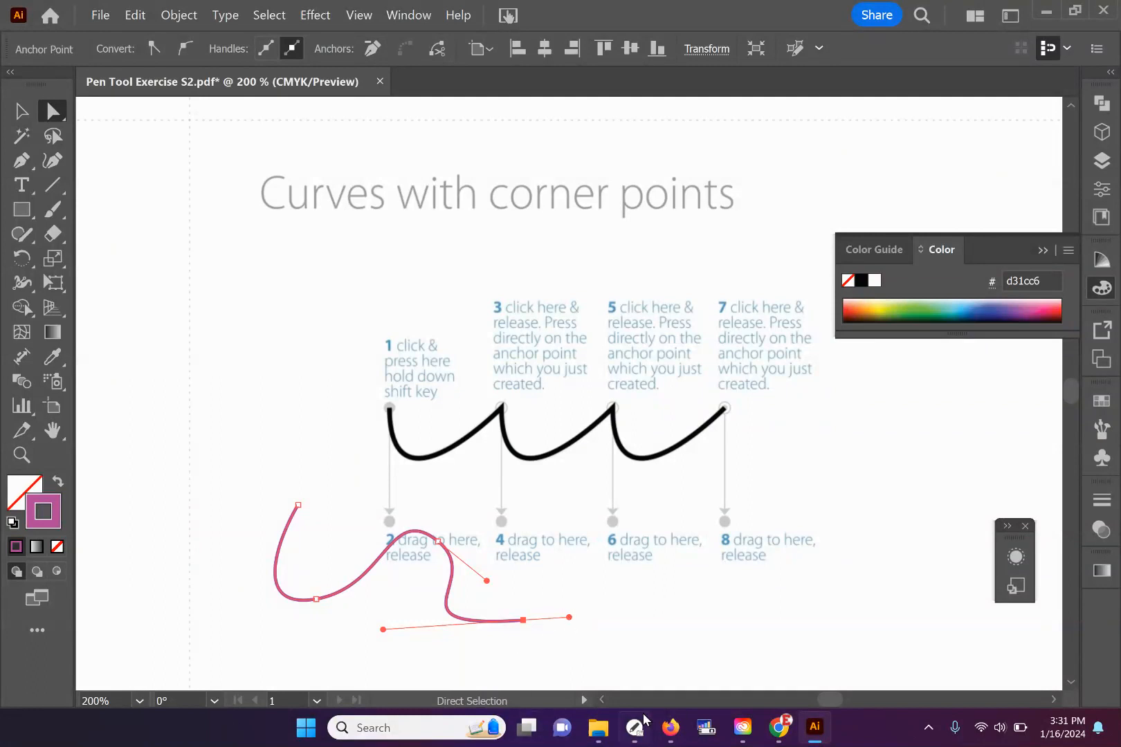
- Trace the first curve of Curves with corner points with the Pen tool, pulling point 1's handle toward 2 and placing a smooth anchor at point 3
{"action": "left_click", "coordinate": [22, 160]}
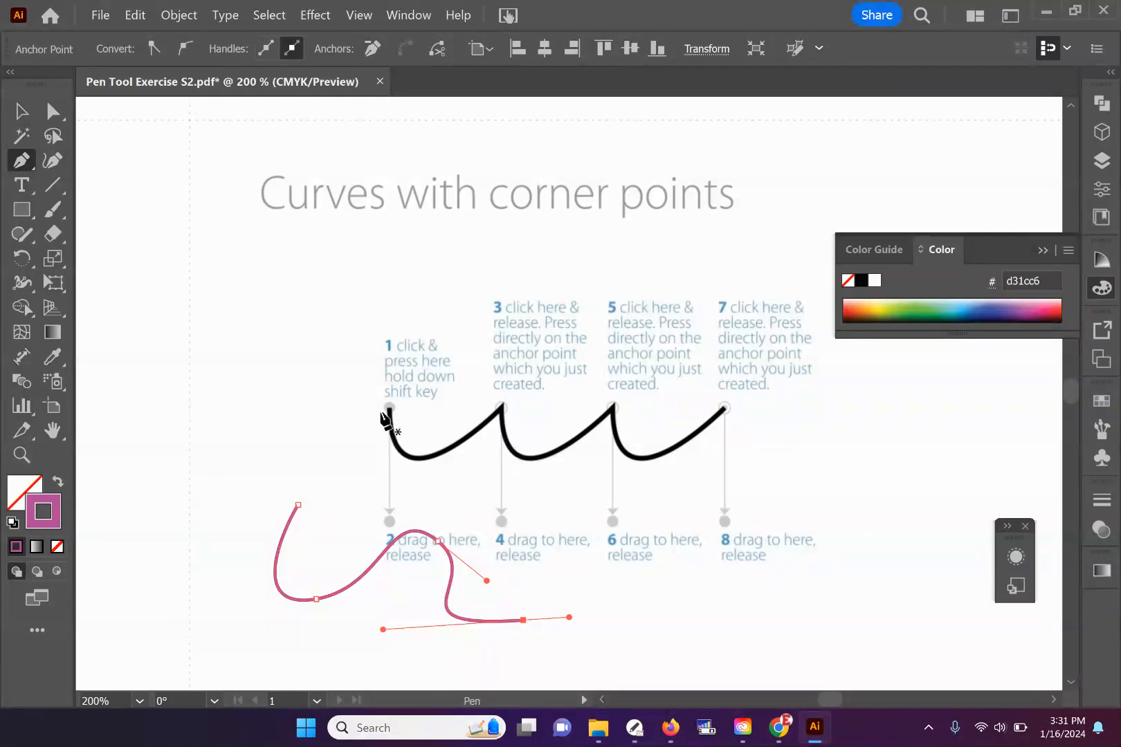
{"action": "left_click_drag", "start_coordinate": [389, 408], "coordinate": [392, 496]}
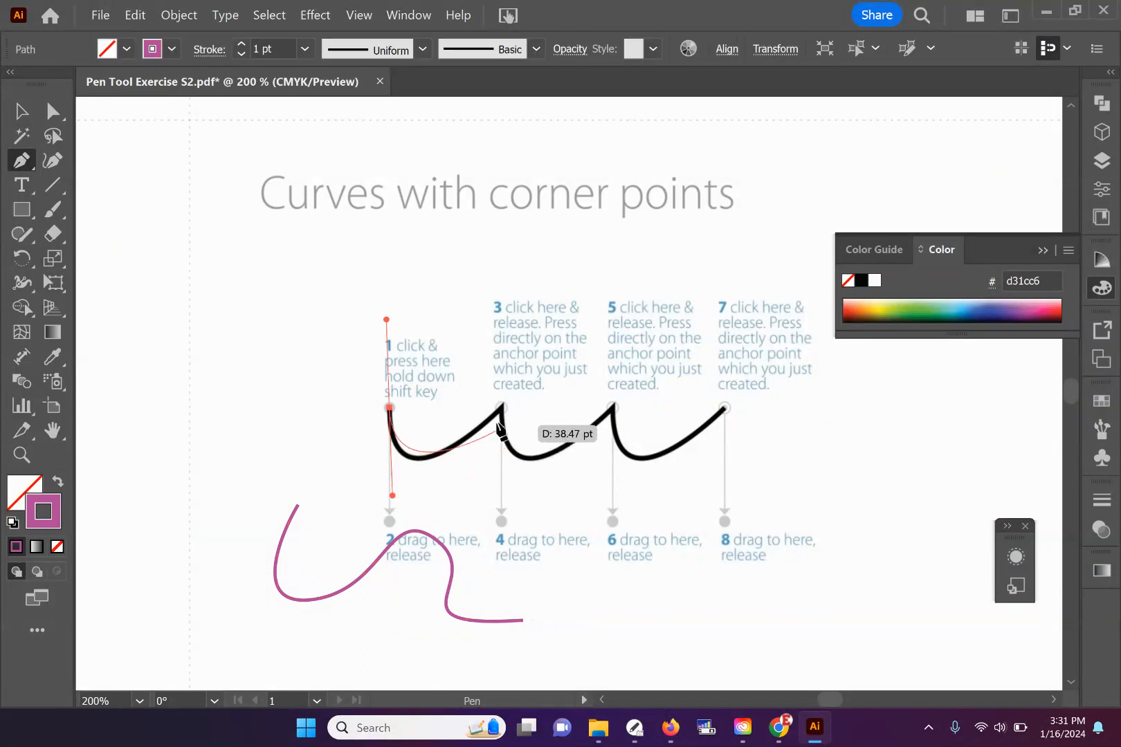
{"action": "left_click_drag", "start_coordinate": [499, 408], "coordinate": [543, 360]}
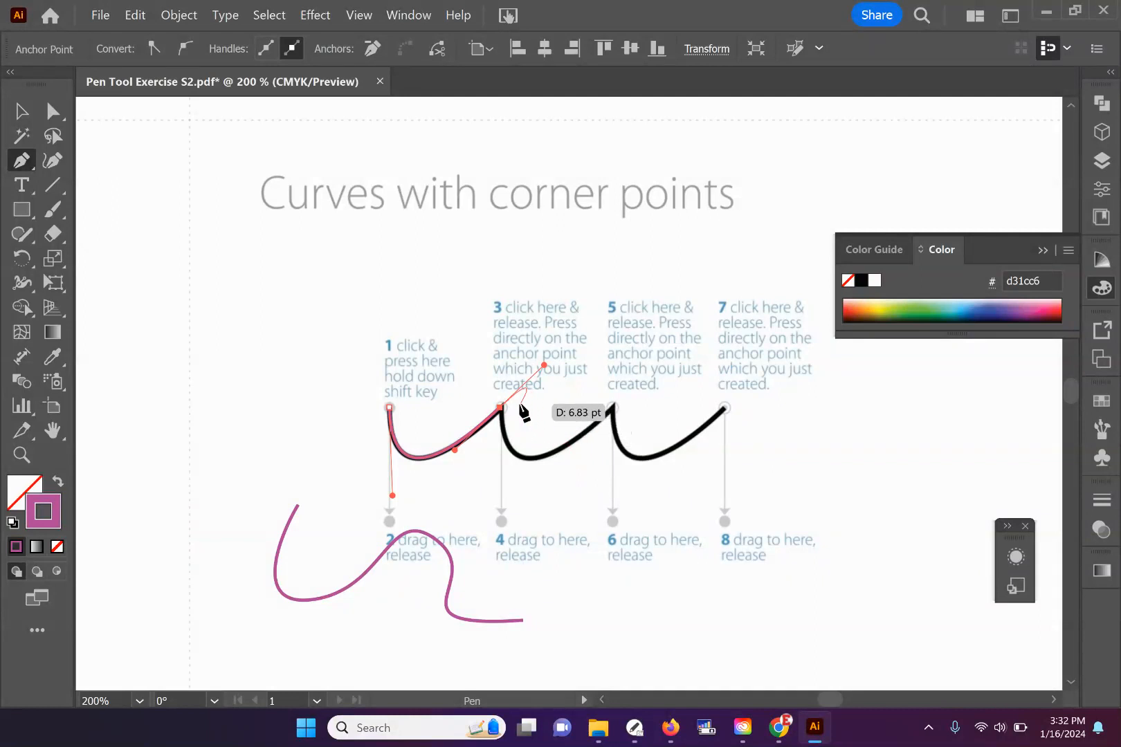
- Turn point 3 into a corner by pulling a new handle down toward 4, and trace the second curve to a smooth anchor at point 5
{"action": "left_click", "coordinate": [498, 409]}
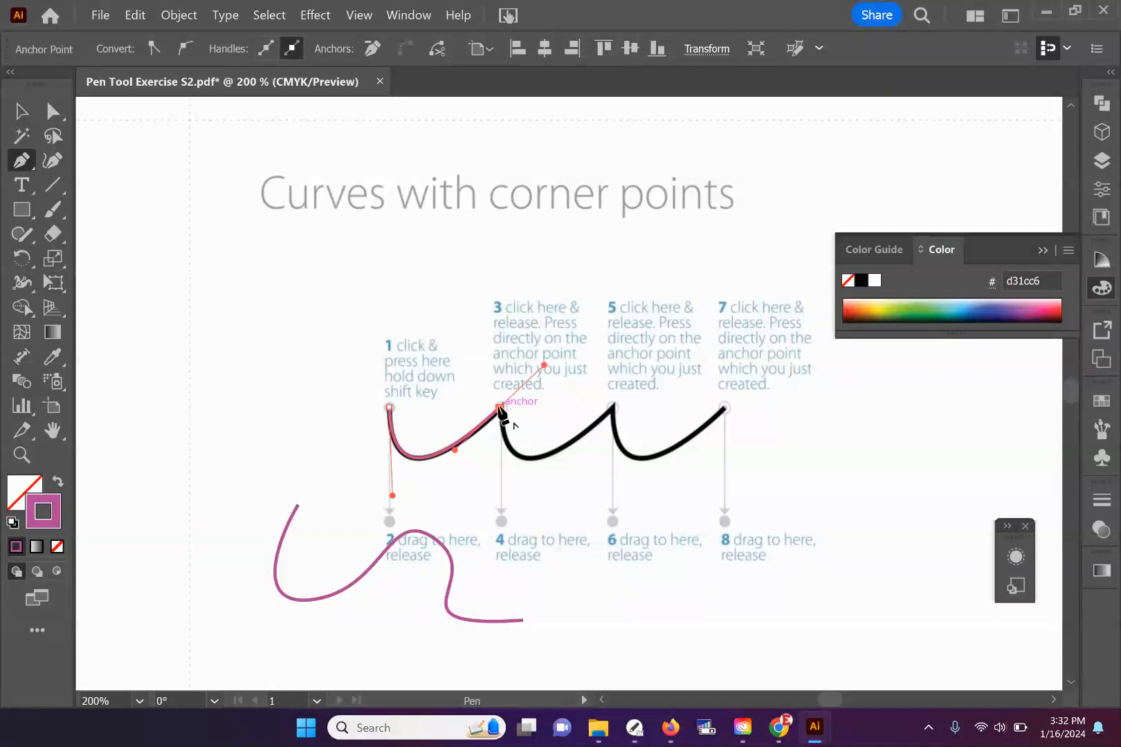
{"action": "left_click_drag", "start_coordinate": [500, 409], "coordinate": [520, 519]}
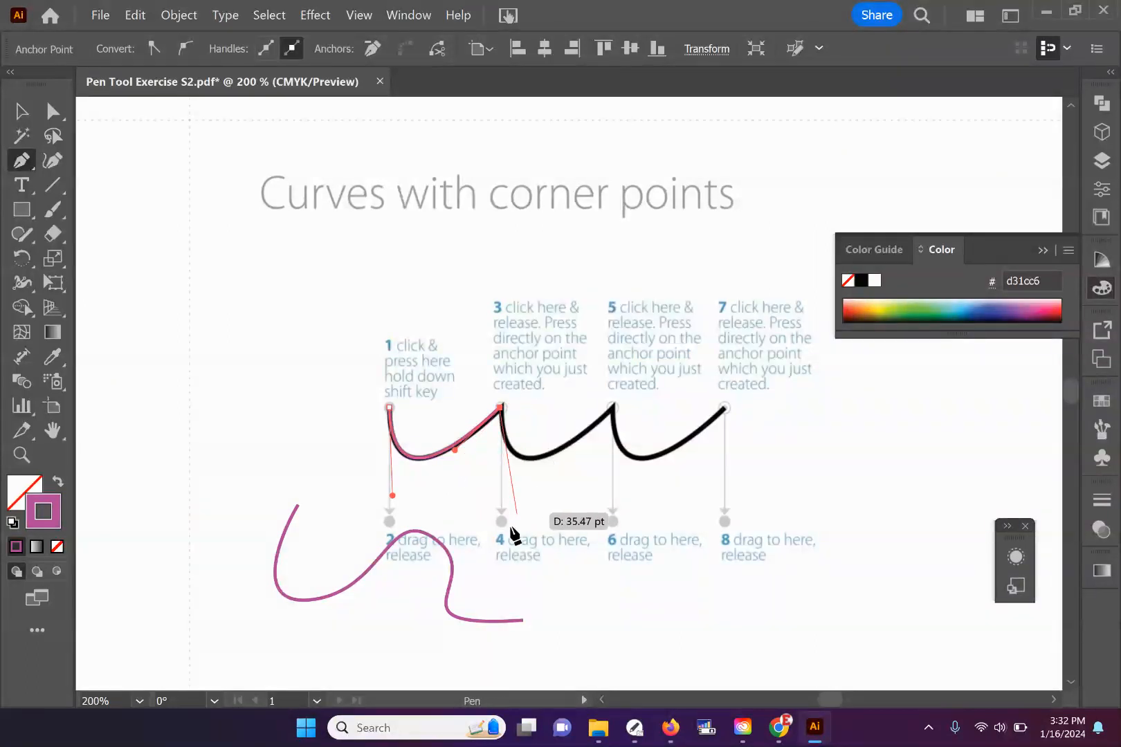
{"action": "left_click_drag", "start_coordinate": [499, 409], "coordinate": [502, 448]}
{"action": "left_click_drag", "start_coordinate": [611, 406], "coordinate": [723, 308]}
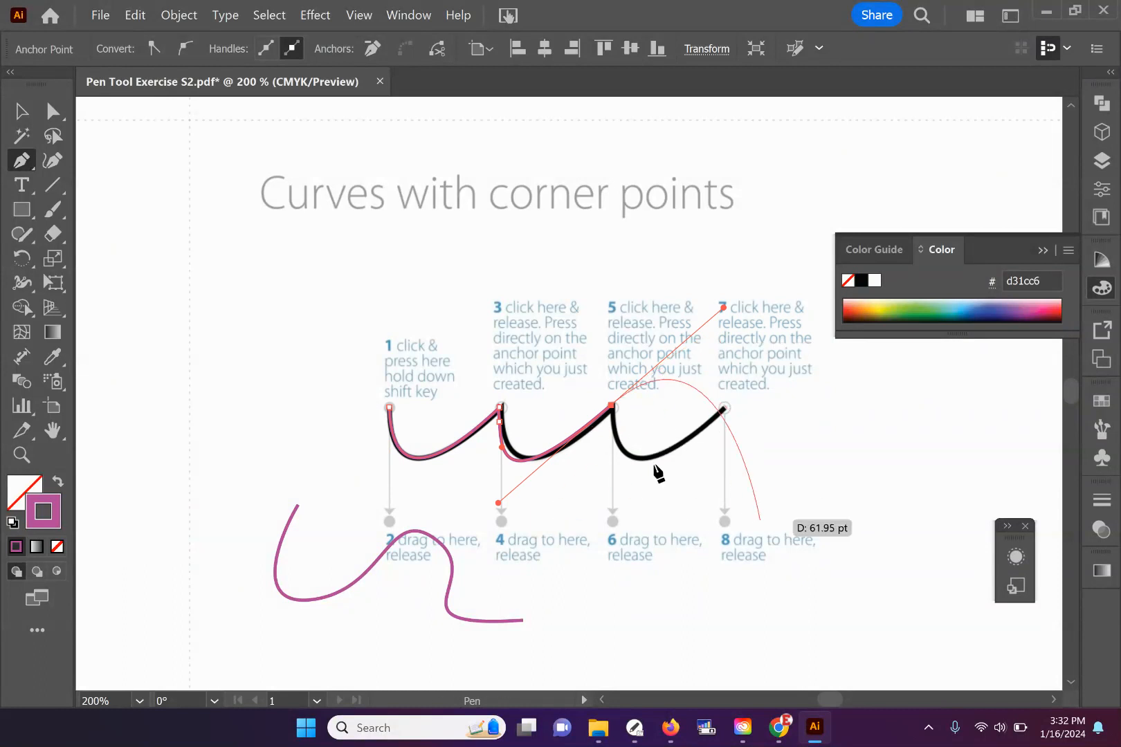
- Look over the whole exercise page, from the traced star and circle down to the untraced curve exercises
{"action": "left_click", "coordinate": [17, 456]}
{"action": "left_click", "coordinate": [602, 408], "text": "alt"}
{"action": "left_click", "coordinate": [587, 420], "text": "alt"}
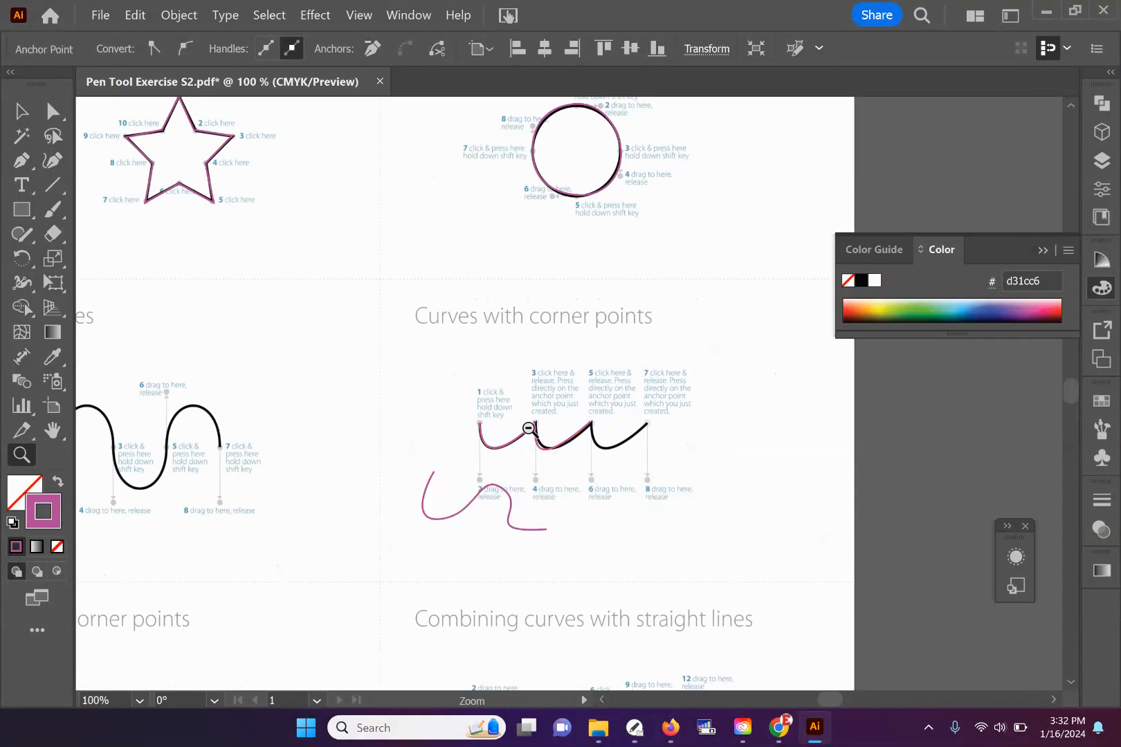
{"action": "left_click", "coordinate": [520, 440], "text": "alt"}
{"action": "scroll", "coordinate": [520, 548], "scroll_direction": "down", "scroll_amount": 2}
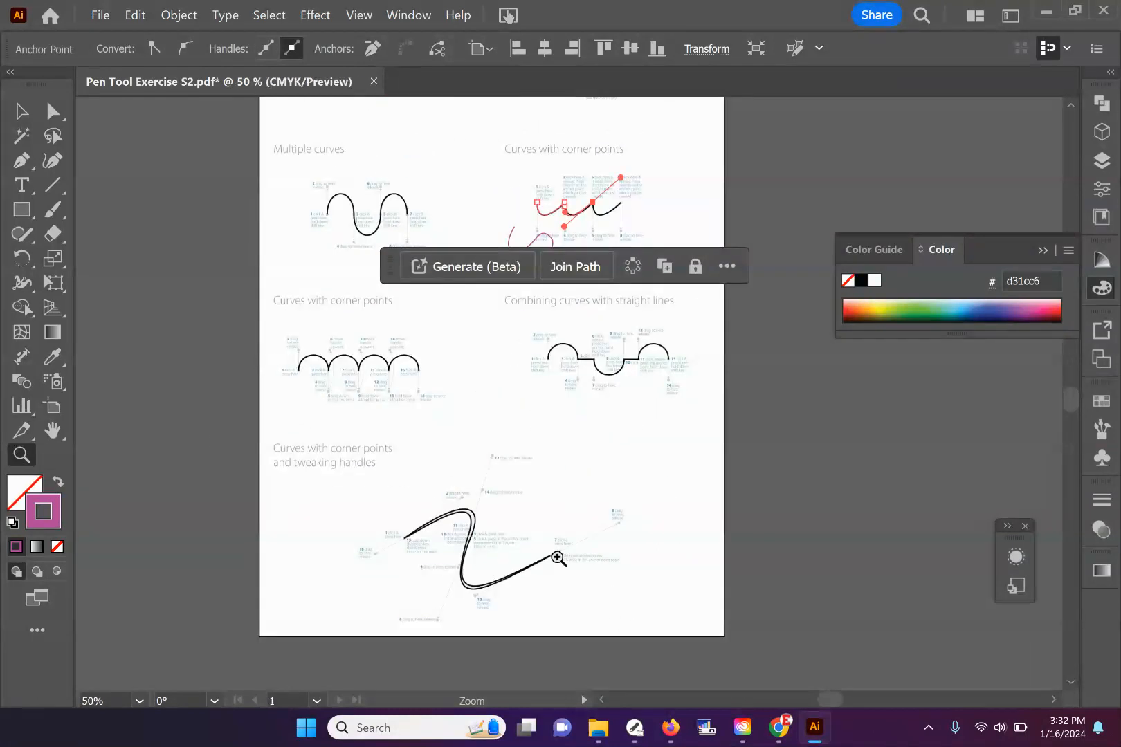
{"action": "scroll", "coordinate": [520, 563], "scroll_direction": "up", "scroll_amount": 2}
{"action": "scroll", "coordinate": [526, 571], "scroll_direction": "up", "scroll_amount": 1}
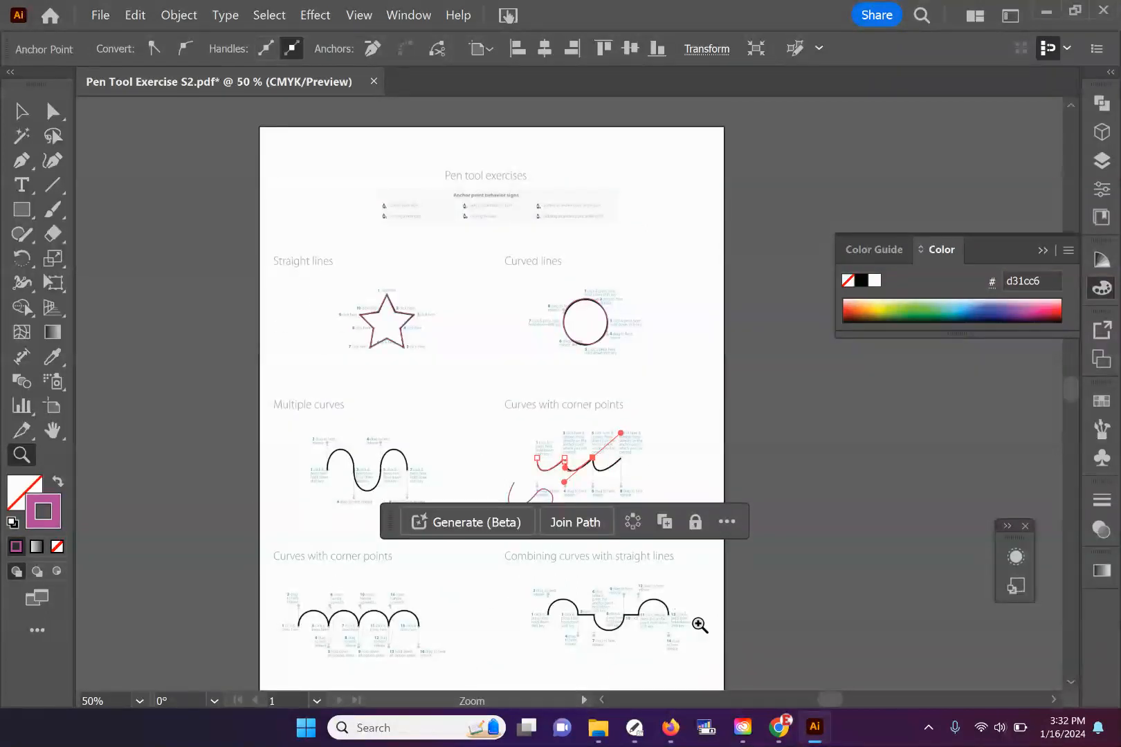
{"action": "scroll", "coordinate": [579, 583], "scroll_direction": "down", "scroll_amount": 5}
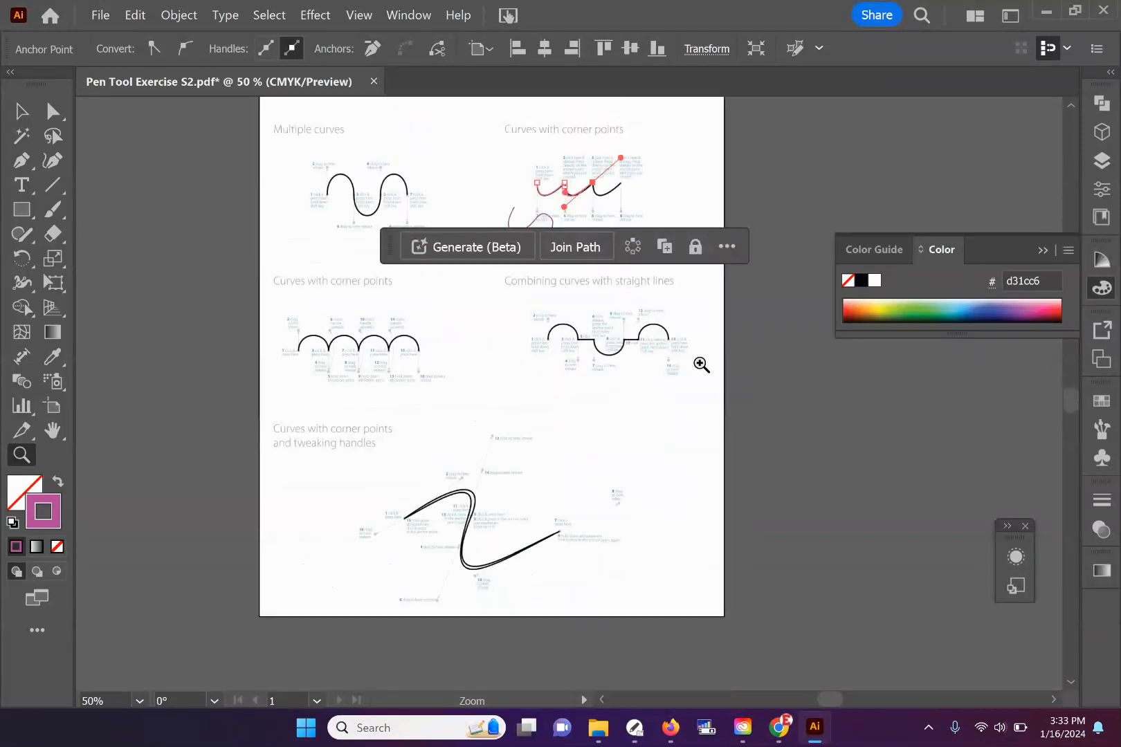
{"action": "scroll", "coordinate": [700, 365], "scroll_direction": "up", "scroll_amount": 2}
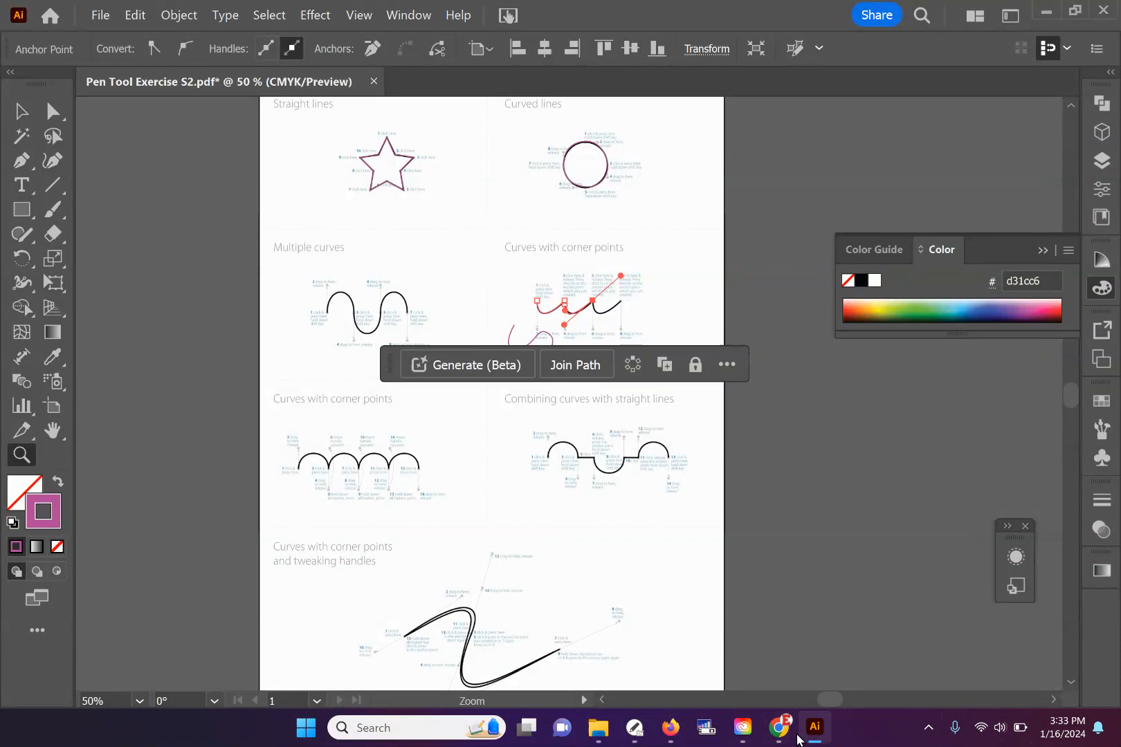
{"action": "mouse_move", "coordinate": [784, 737]}
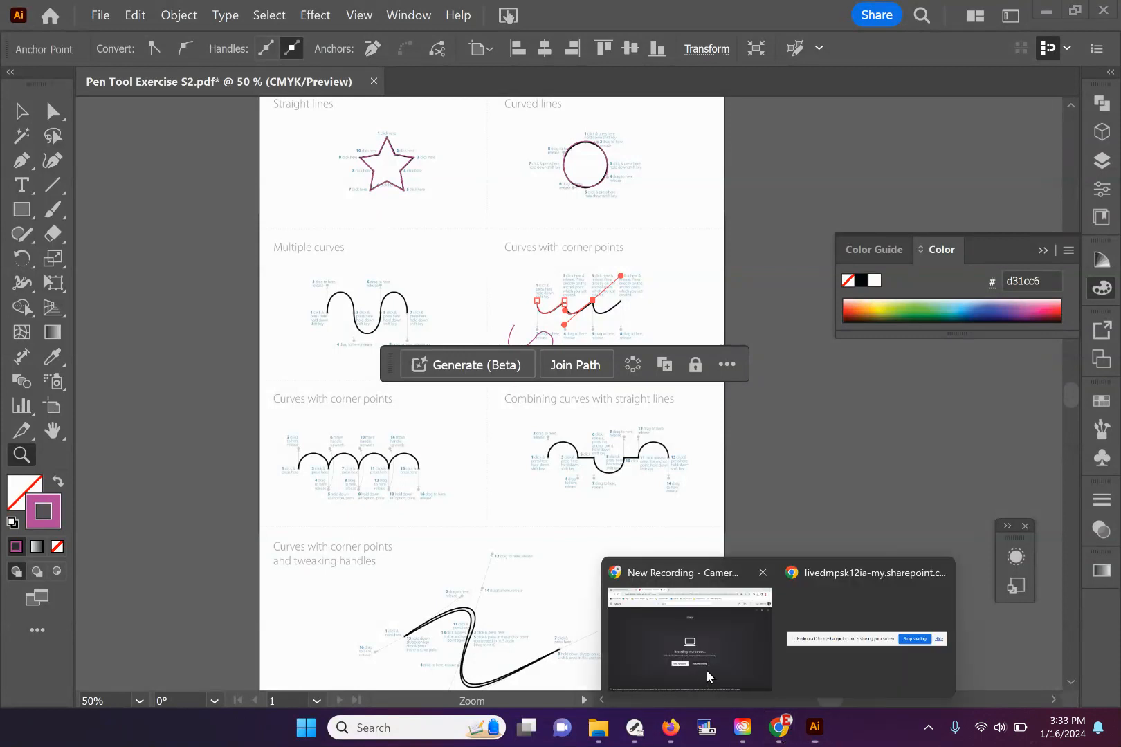